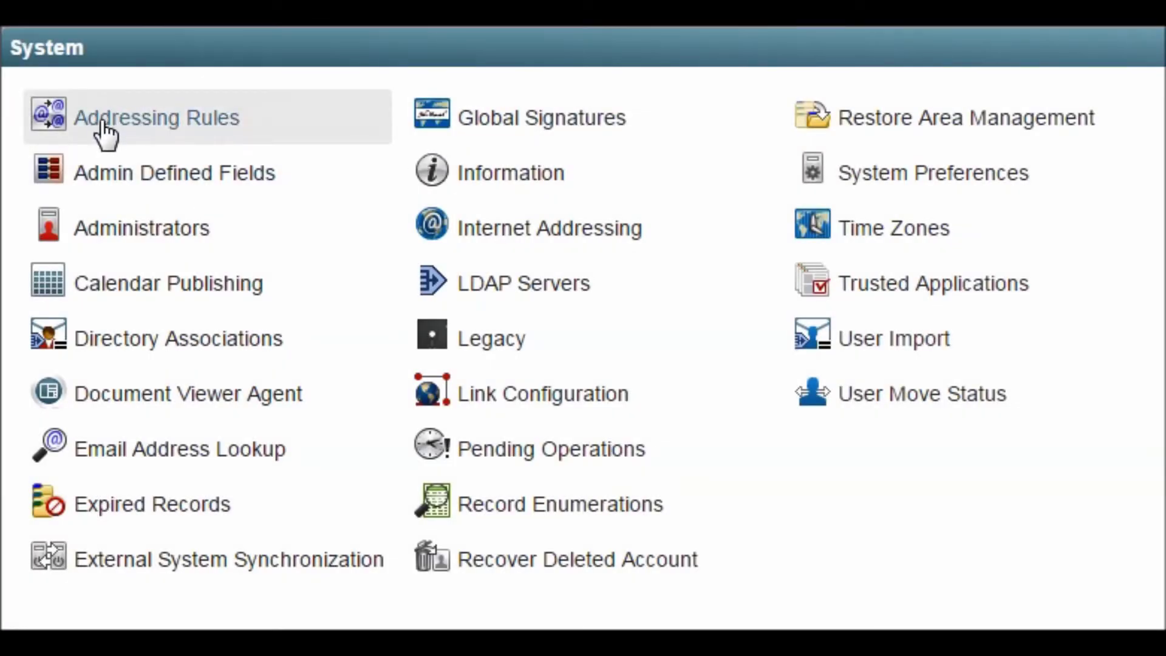
Review the Addressing Rules dialog and the Short Cut rule's details
{"action": "left_click", "coordinate": [104, 121]}
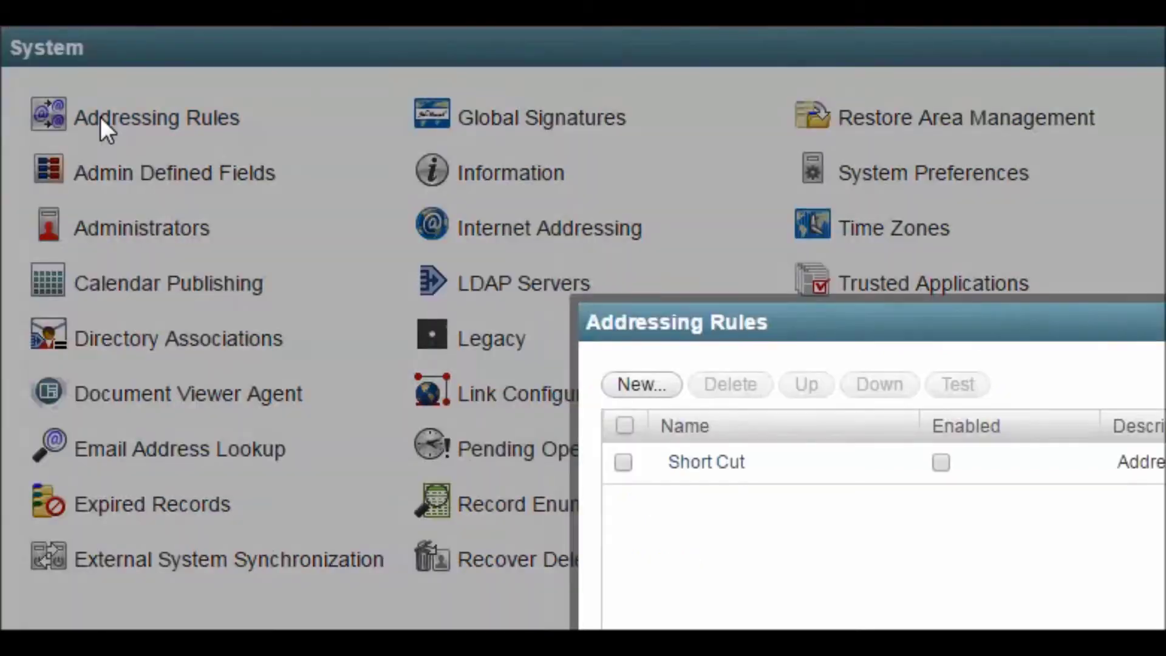
{"action": "left_click_drag", "start_coordinate": [755, 312], "coordinate": [239, 121]}
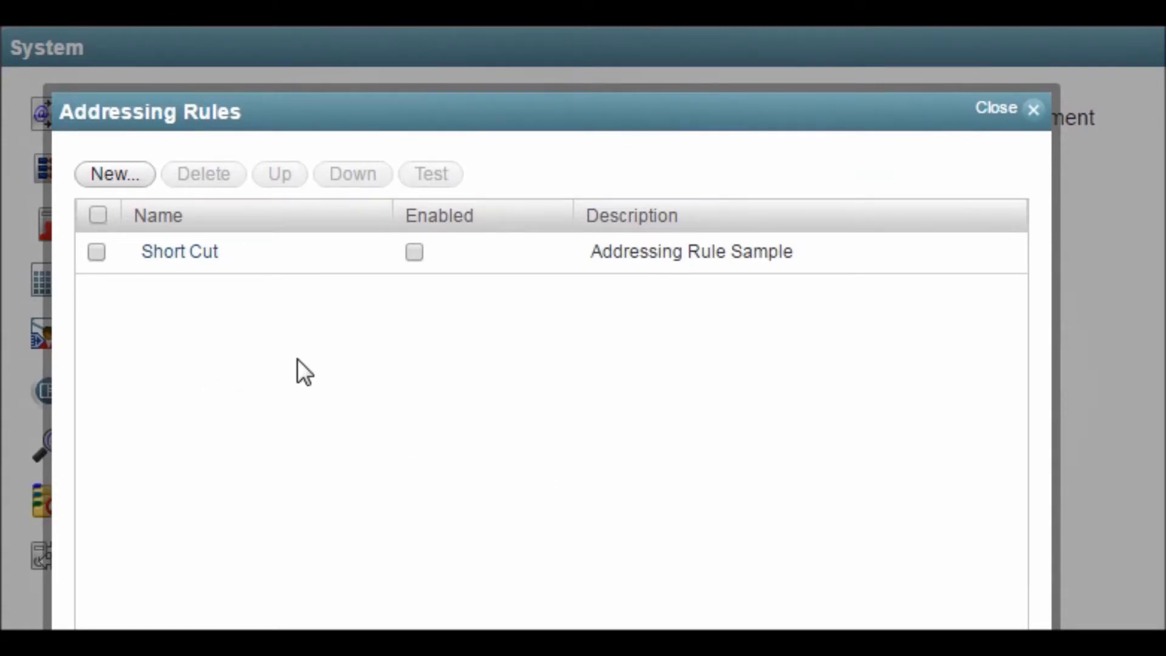
{"action": "left_click", "coordinate": [172, 255]}
{"action": "left_click_drag", "start_coordinate": [996, 398], "coordinate": [457, 51]}
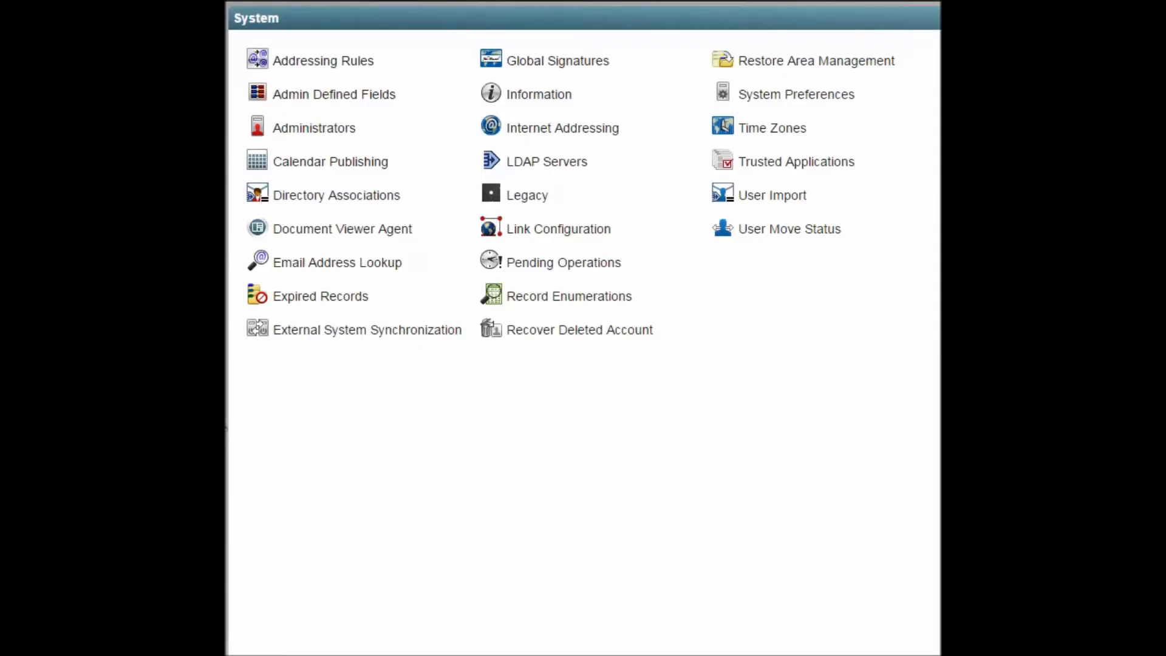
Inspect the Admin Defined Fields, checking attribute choices for Admin Defined 1 in Maple
{"action": "left_click", "coordinate": [279, 100]}
{"action": "left_click_drag", "start_coordinate": [748, 48], "coordinate": [429, 47]}
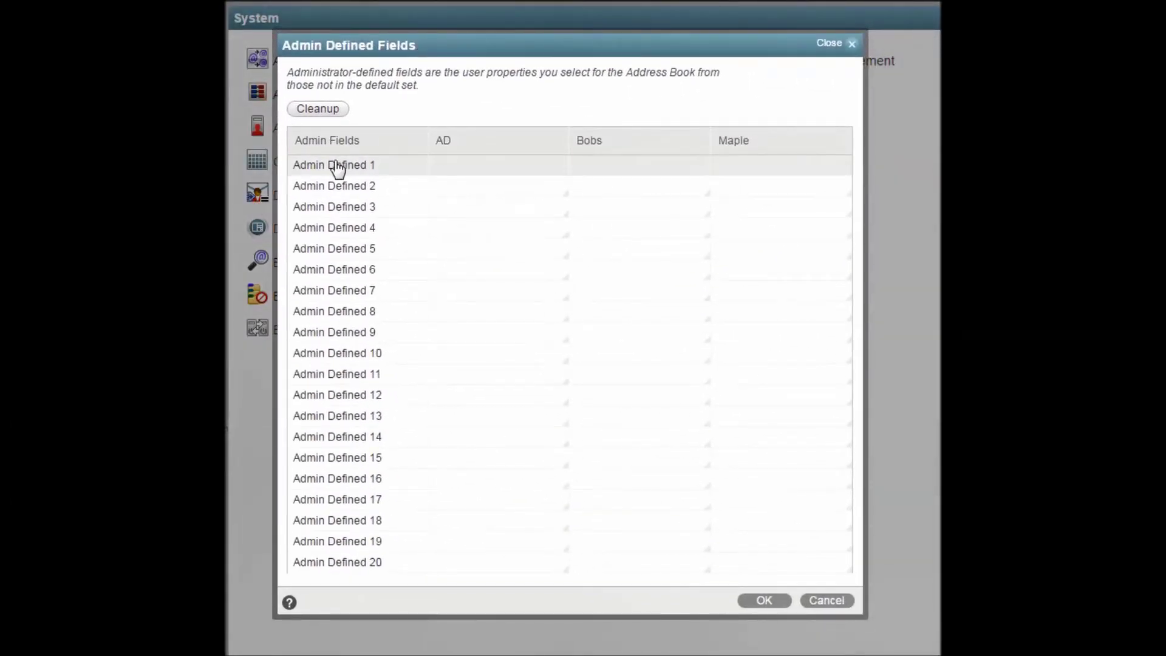
{"action": "left_click", "coordinate": [751, 162]}
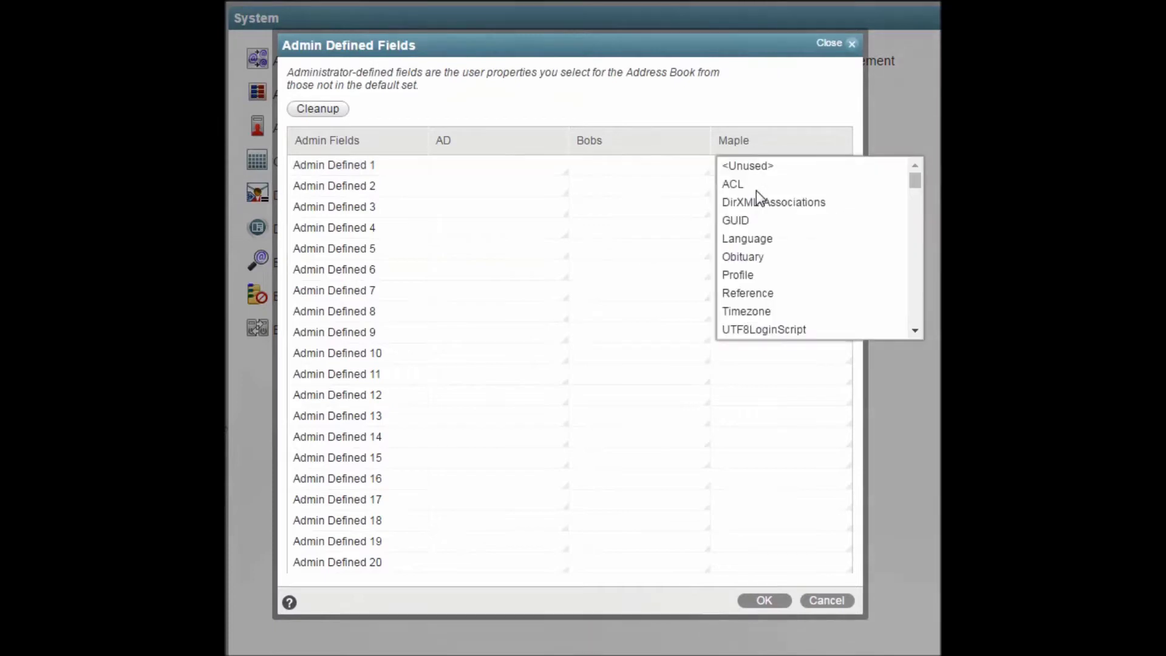
{"action": "scroll", "coordinate": [799, 231], "scroll_direction": "down", "scroll_amount": 8}
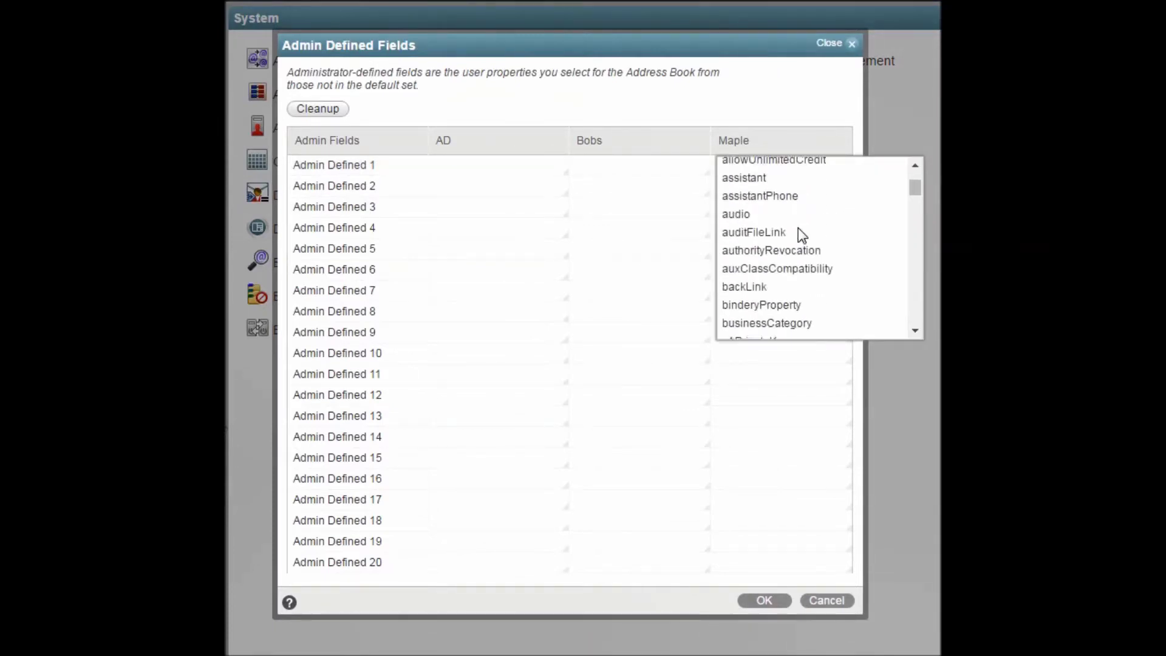
{"action": "scroll", "coordinate": [801, 235], "scroll_direction": "down", "scroll_amount": 7}
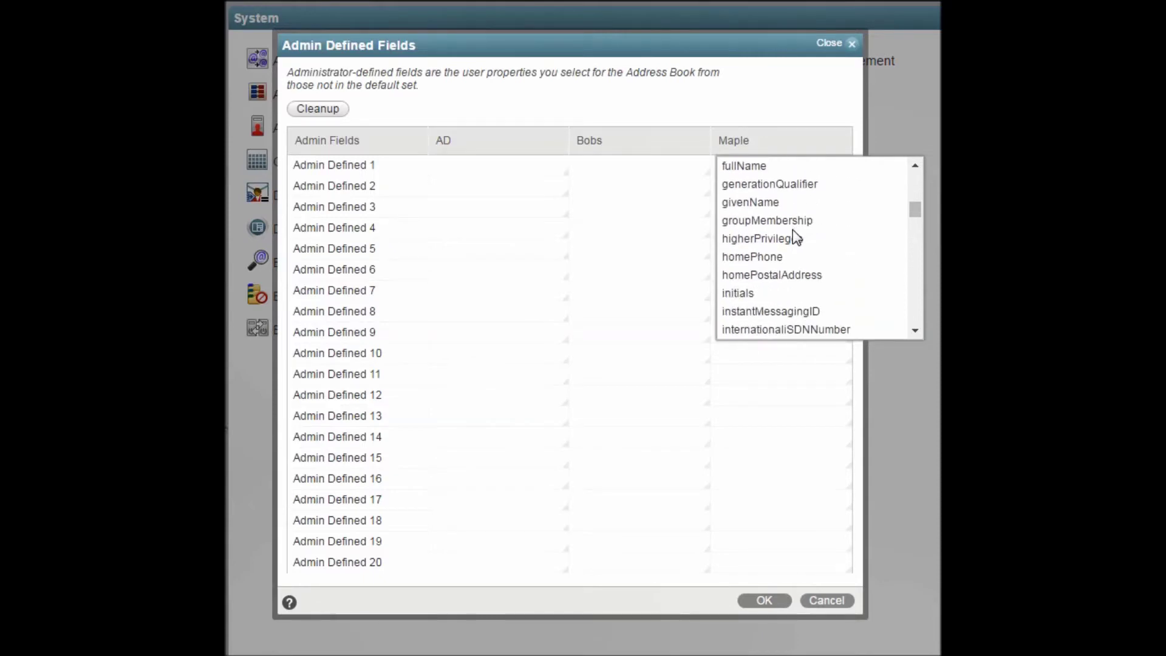
{"action": "scroll", "coordinate": [789, 237], "scroll_direction": "down", "scroll_amount": 2}
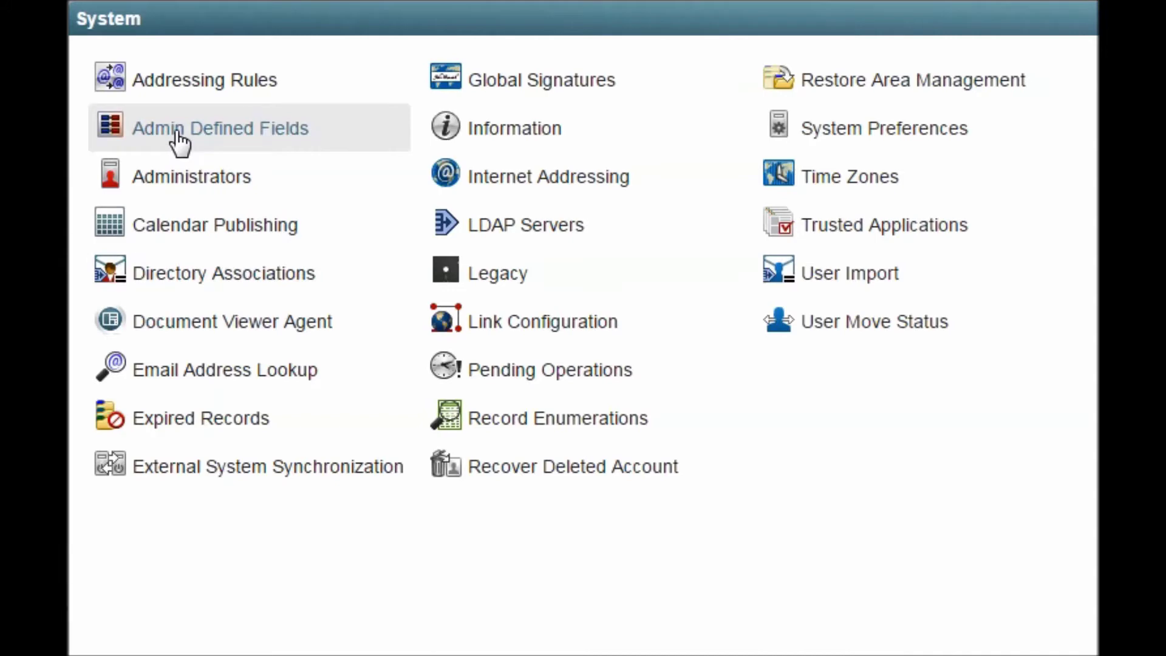
Browse system, domain and post office administrators, start a new system administrator, then cancel
{"action": "left_click", "coordinate": [161, 181]}
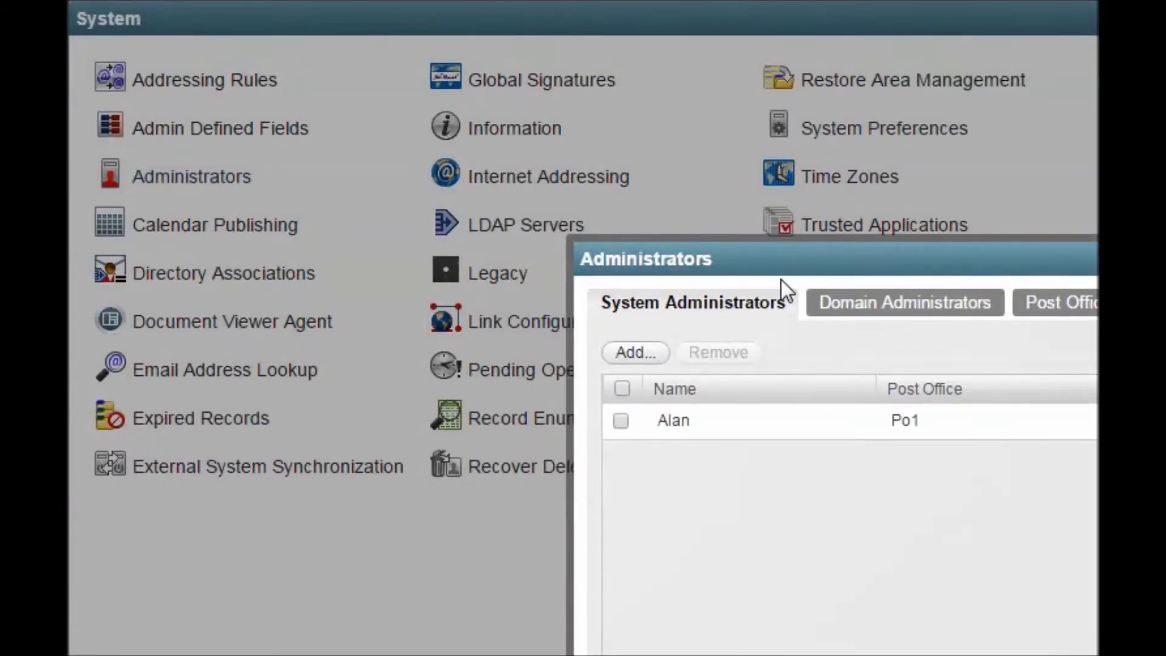
{"action": "left_click_drag", "start_coordinate": [764, 260], "coordinate": [308, 31]}
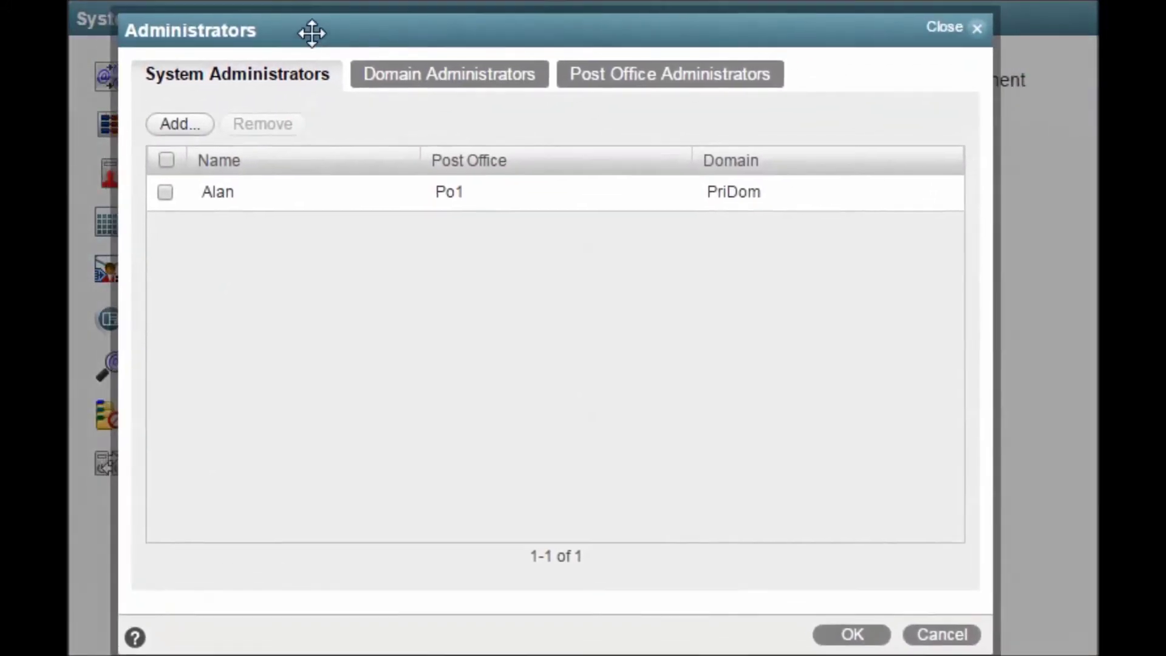
{"action": "left_click", "coordinate": [249, 78]}
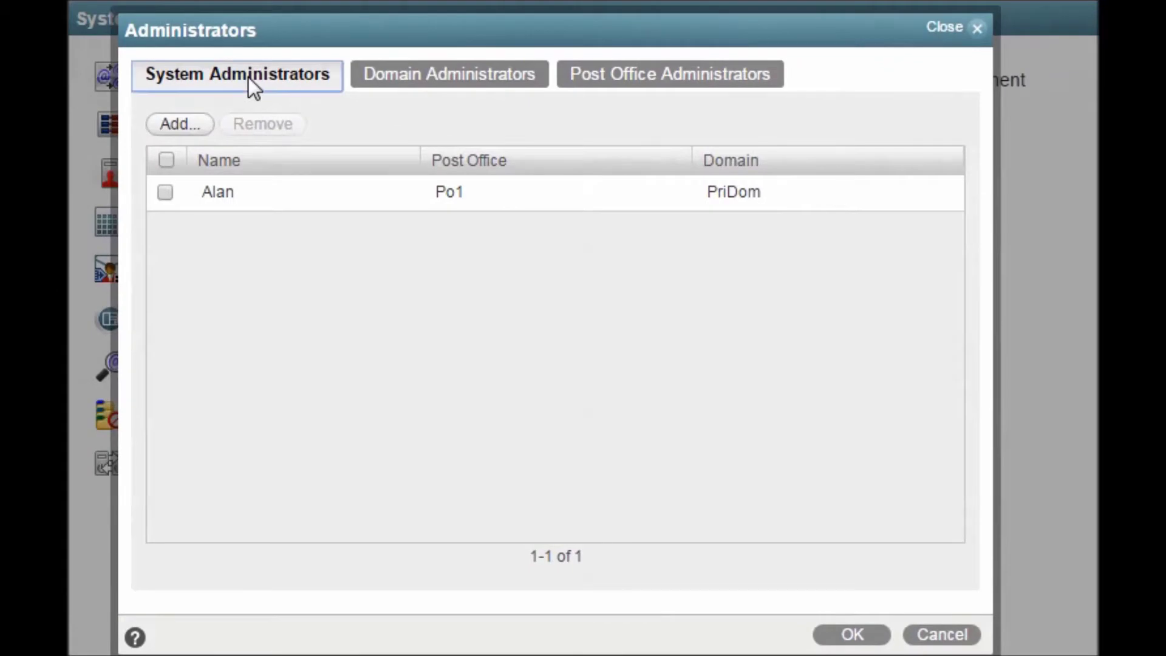
{"action": "left_click", "coordinate": [388, 72]}
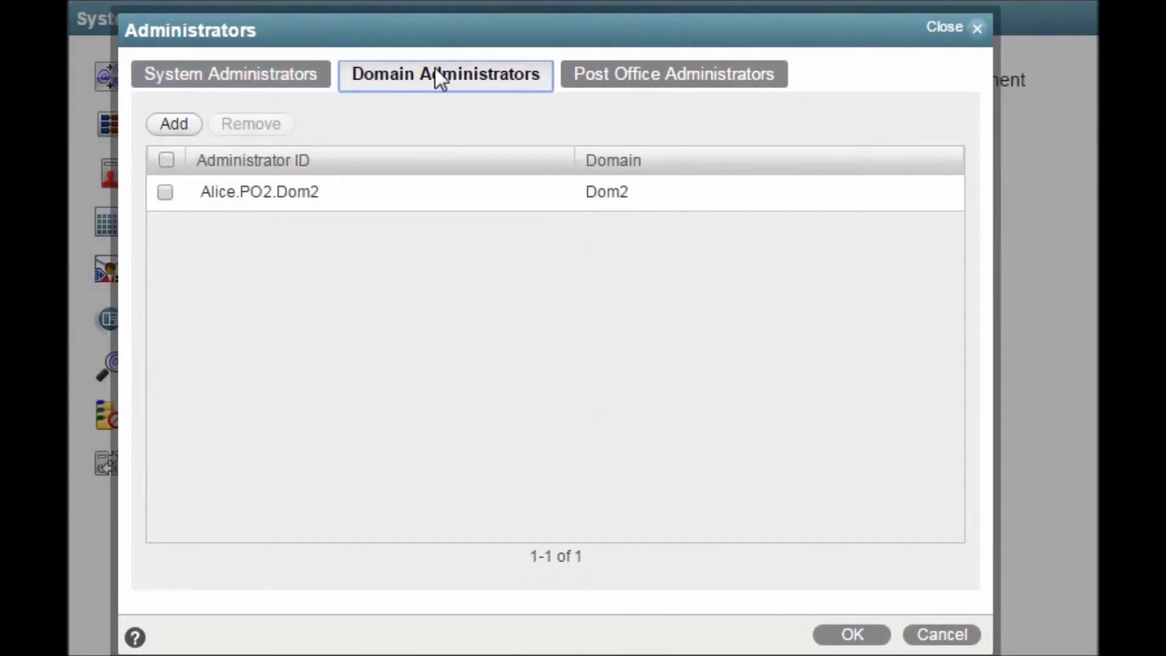
{"action": "left_click", "coordinate": [672, 77]}
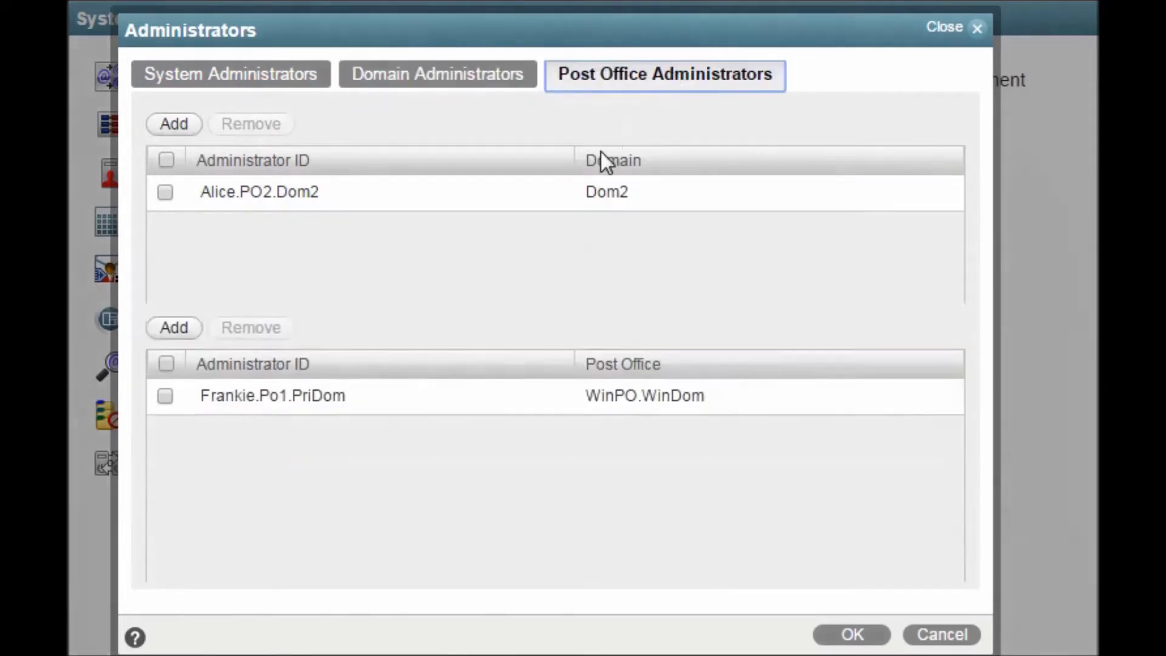
{"action": "left_click", "coordinate": [271, 78]}
{"action": "left_click", "coordinate": [174, 128]}
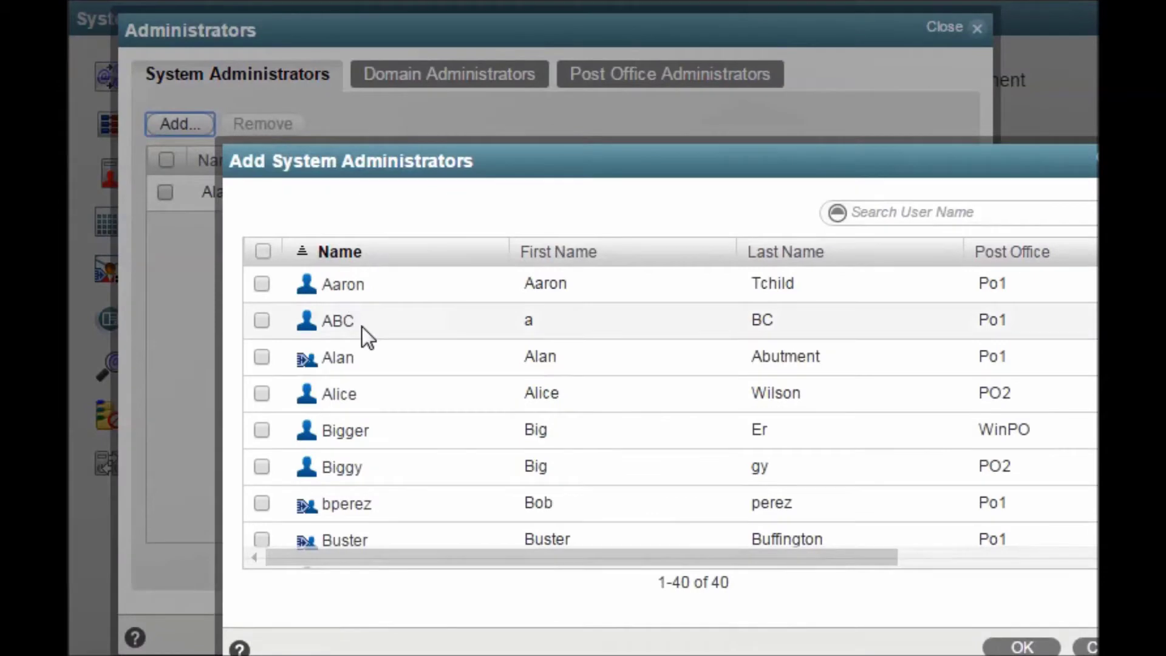
{"action": "scroll", "coordinate": [359, 401], "scroll_direction": "down", "scroll_amount": 5}
{"action": "scroll", "coordinate": [359, 401], "scroll_direction": "up", "scroll_amount": 5}
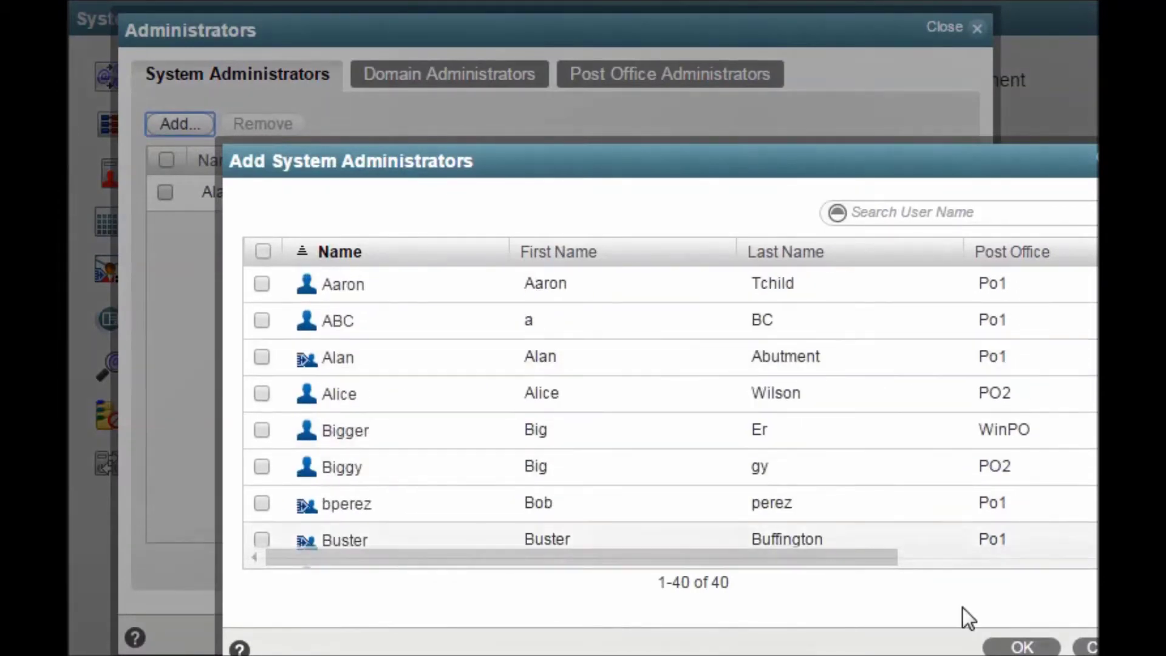
{"action": "left_click", "coordinate": [1088, 646]}
{"action": "key", "text": "Escape"}
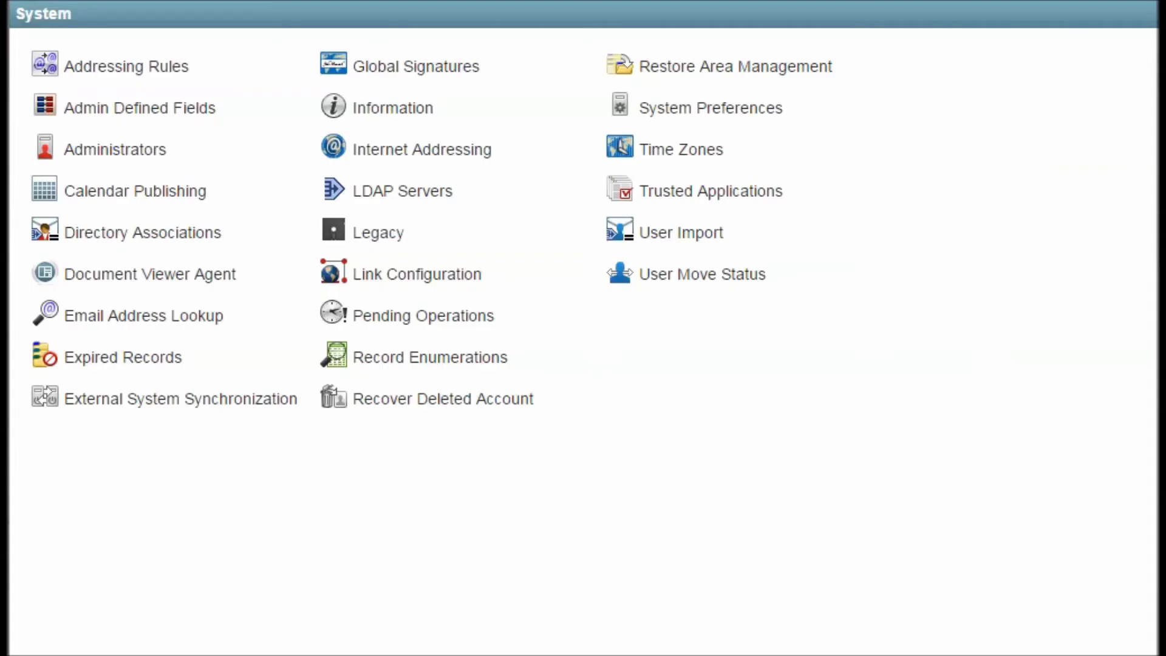
Review Calendar Publishing and the CalPUb host's details, closing without changes
{"action": "left_click", "coordinate": [111, 194]}
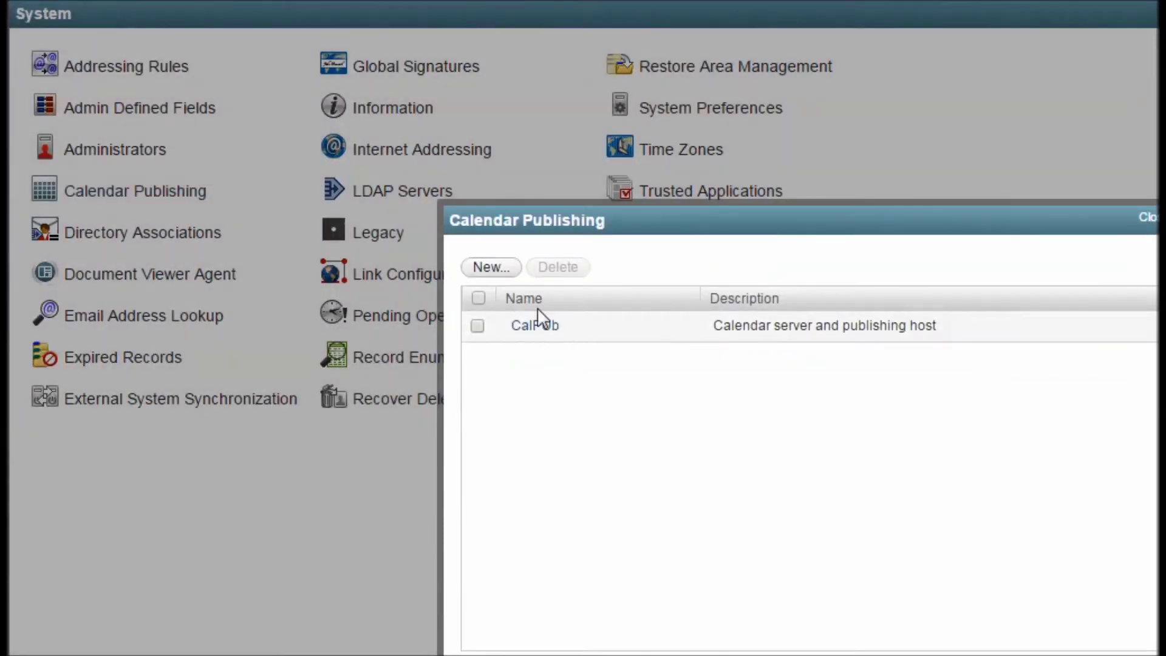
{"action": "left_click_drag", "start_coordinate": [614, 221], "coordinate": [252, 47]}
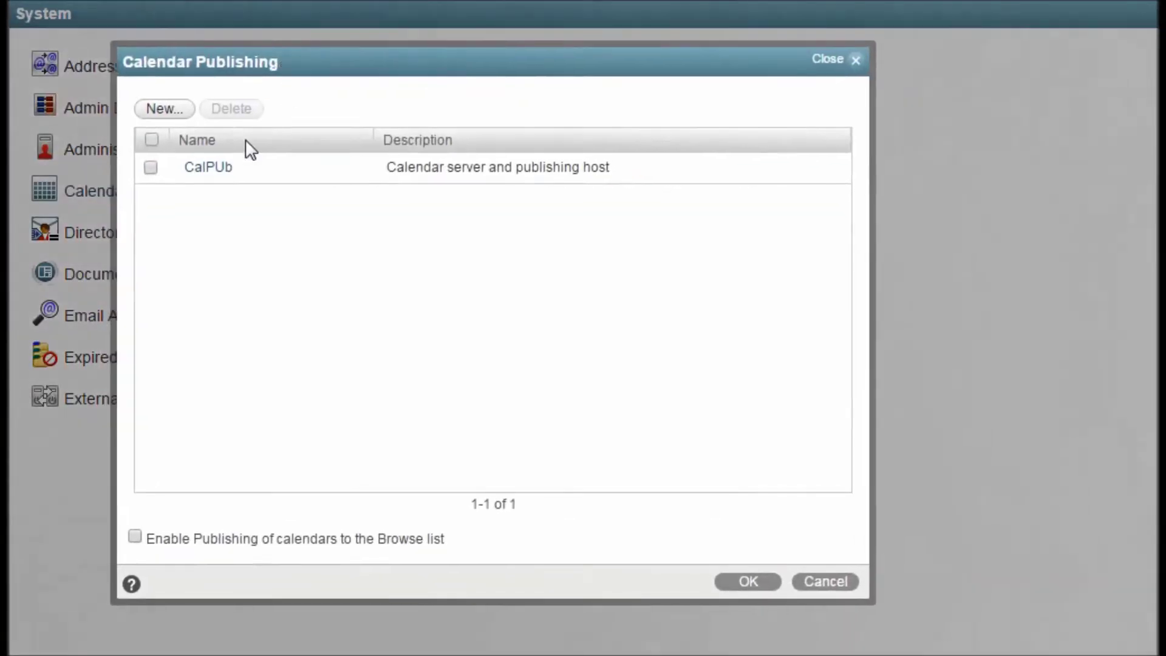
{"action": "left_click", "coordinate": [210, 167]}
{"action": "left_click_drag", "start_coordinate": [785, 368], "coordinate": [484, 188]}
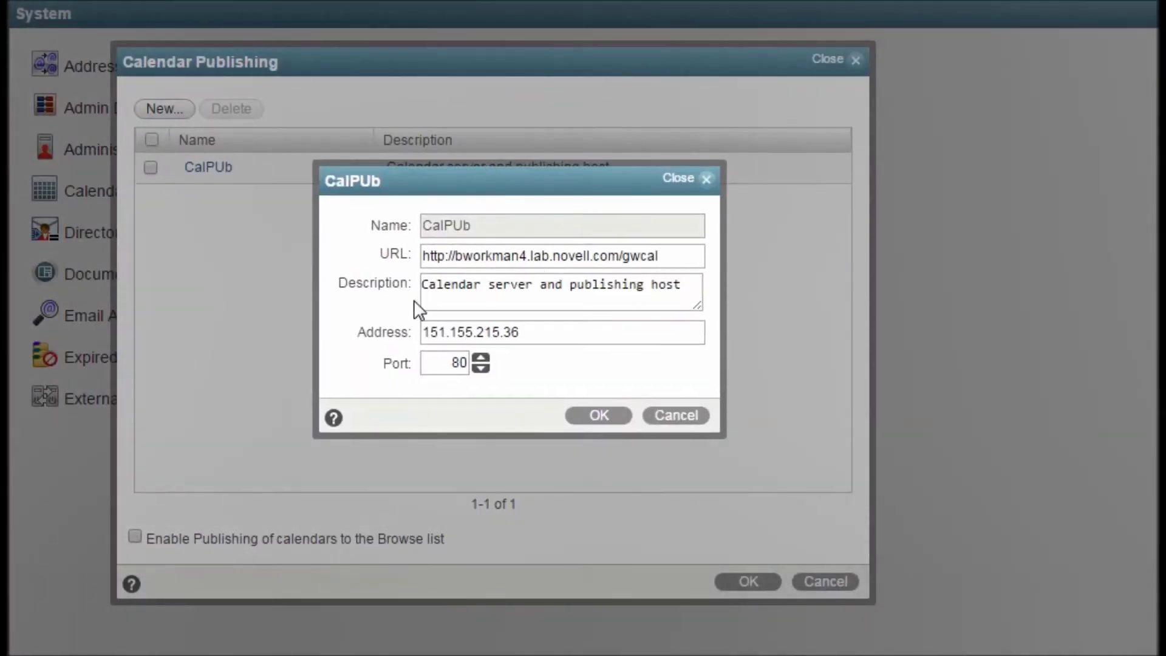
{"action": "left_click", "coordinate": [588, 417]}
{"action": "left_click", "coordinate": [814, 583]}
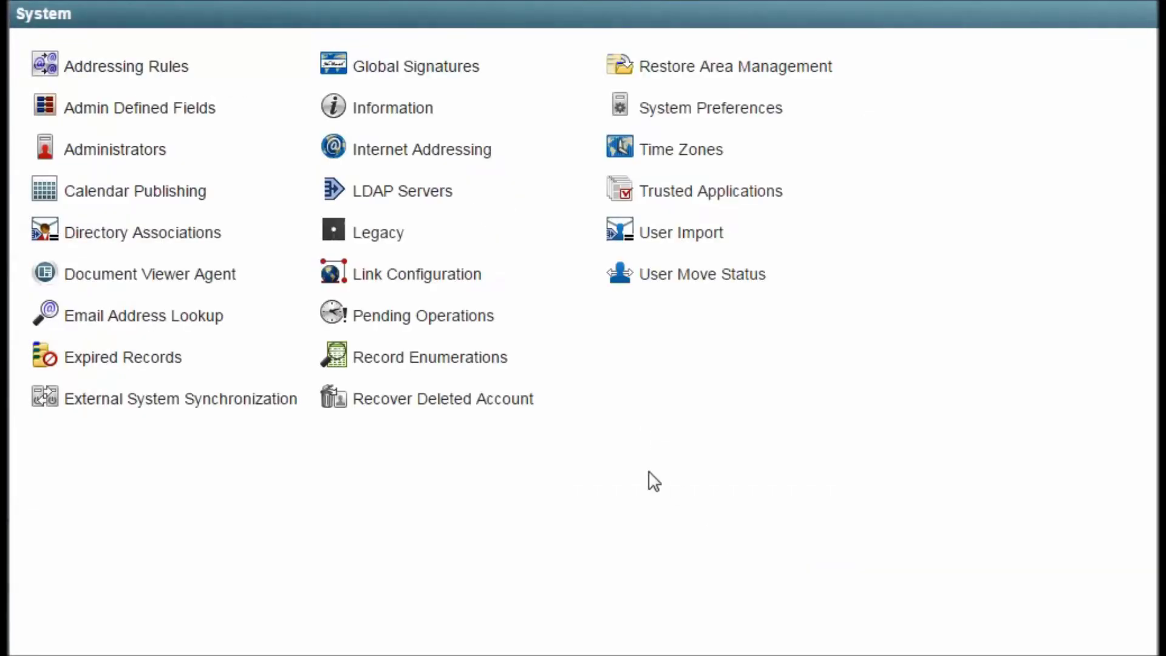
Try the Bobs and Maple LDAP directories in Directory Associations, then close without saving
{"action": "left_click", "coordinate": [179, 244]}
{"action": "left_click_drag", "start_coordinate": [759, 34], "coordinate": [360, 112]}
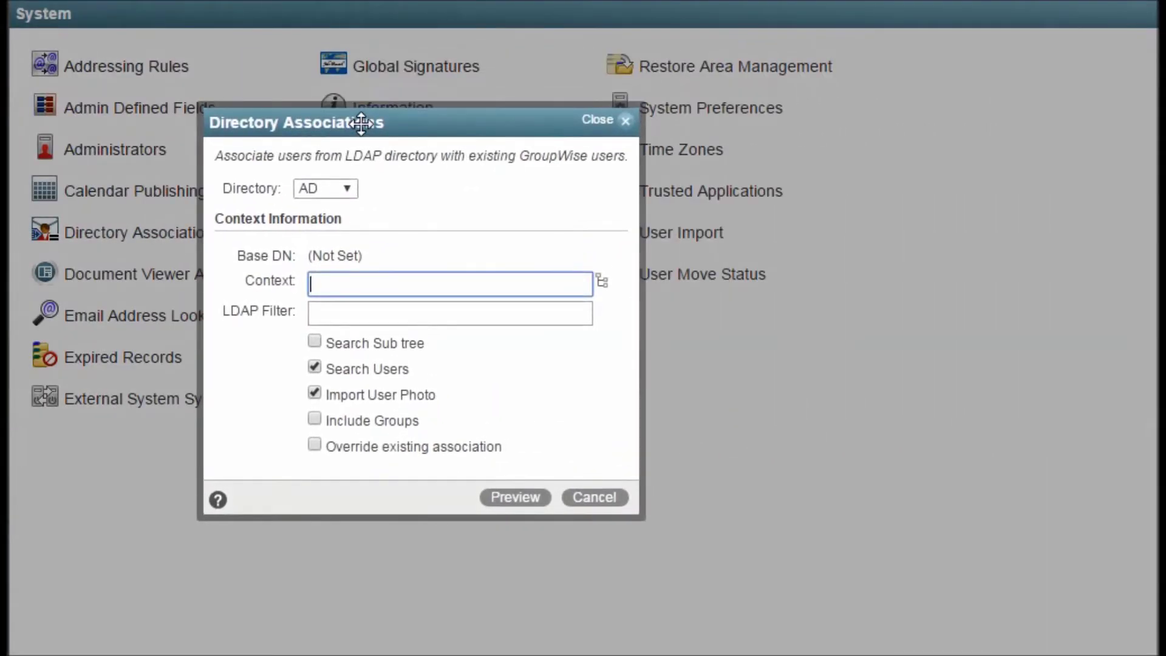
{"action": "left_click", "coordinate": [316, 196]}
{"action": "left_click", "coordinate": [333, 224]}
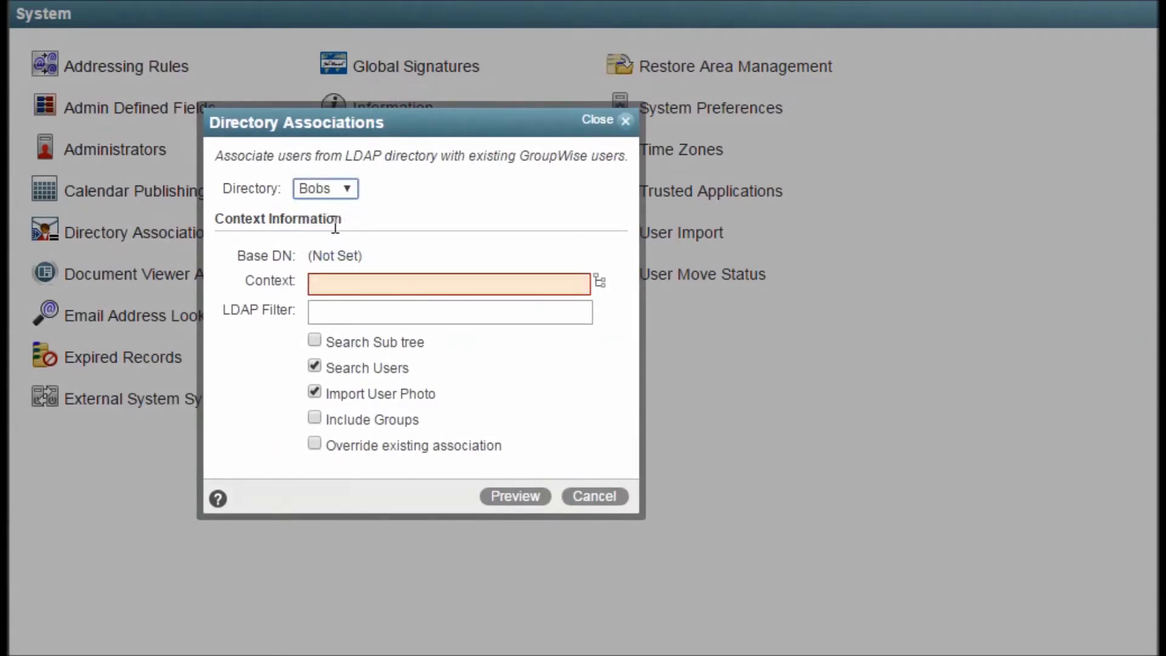
{"action": "left_click", "coordinate": [346, 188]}
{"action": "left_click", "coordinate": [338, 241]}
{"action": "left_click", "coordinate": [600, 282]}
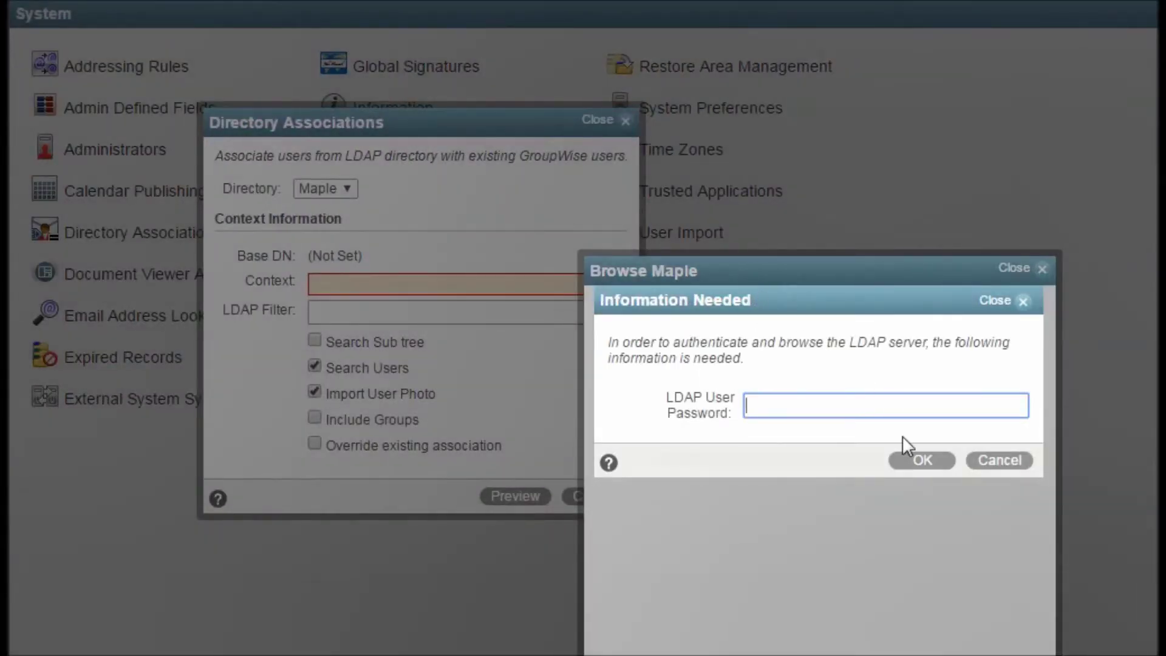
{"action": "left_click", "coordinate": [999, 463]}
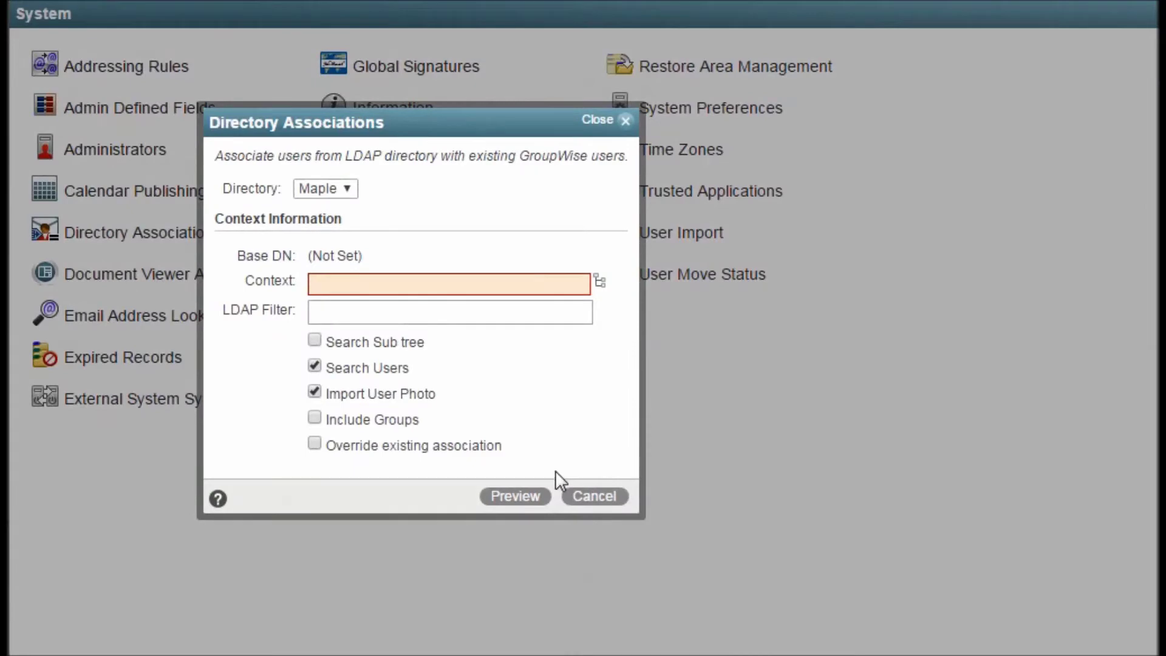
{"action": "left_click", "coordinate": [594, 499]}
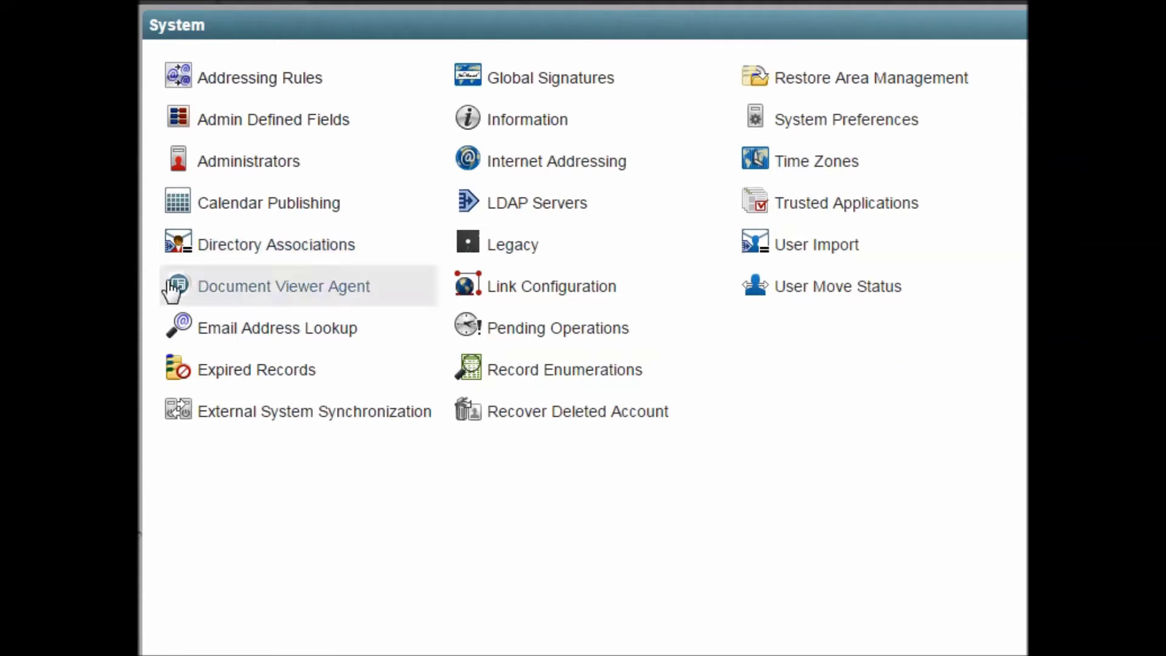
Review the Document Viewer Agent settings and the po1-dva agent's address details unchanged
{"action": "left_click", "coordinate": [234, 294]}
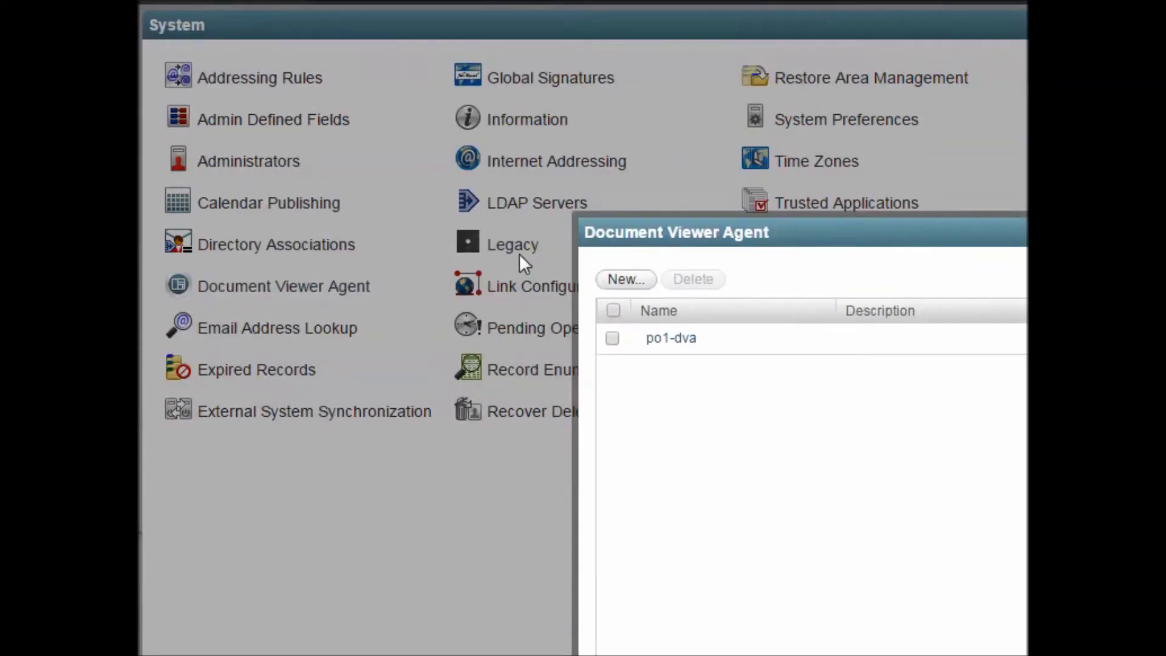
{"action": "left_click_drag", "start_coordinate": [656, 232], "coordinate": [235, 86]}
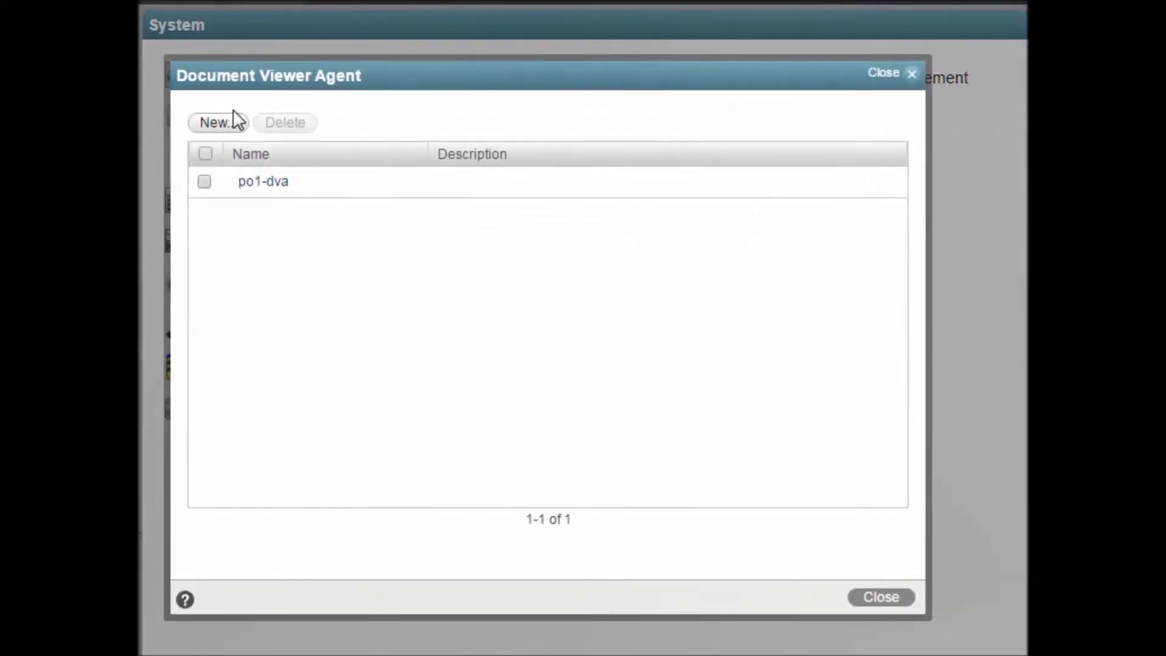
{"action": "left_click", "coordinate": [254, 189]}
{"action": "left_click_drag", "start_coordinate": [945, 373], "coordinate": [637, 211]}
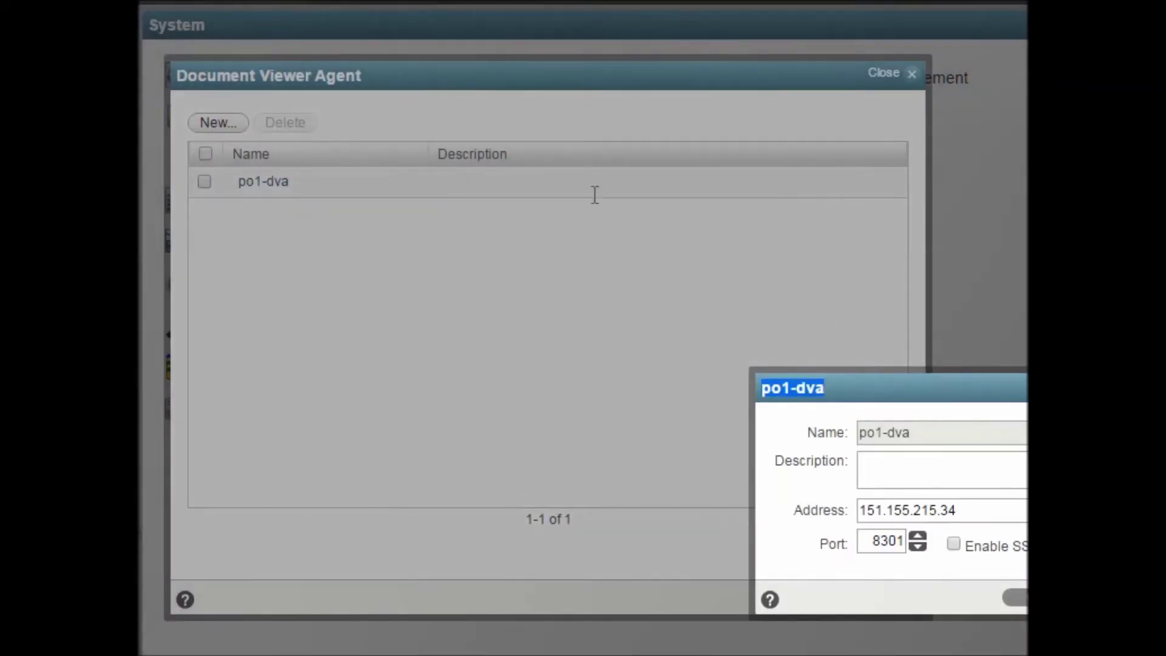
{"action": "left_click_drag", "start_coordinate": [881, 383], "coordinate": [409, 174]}
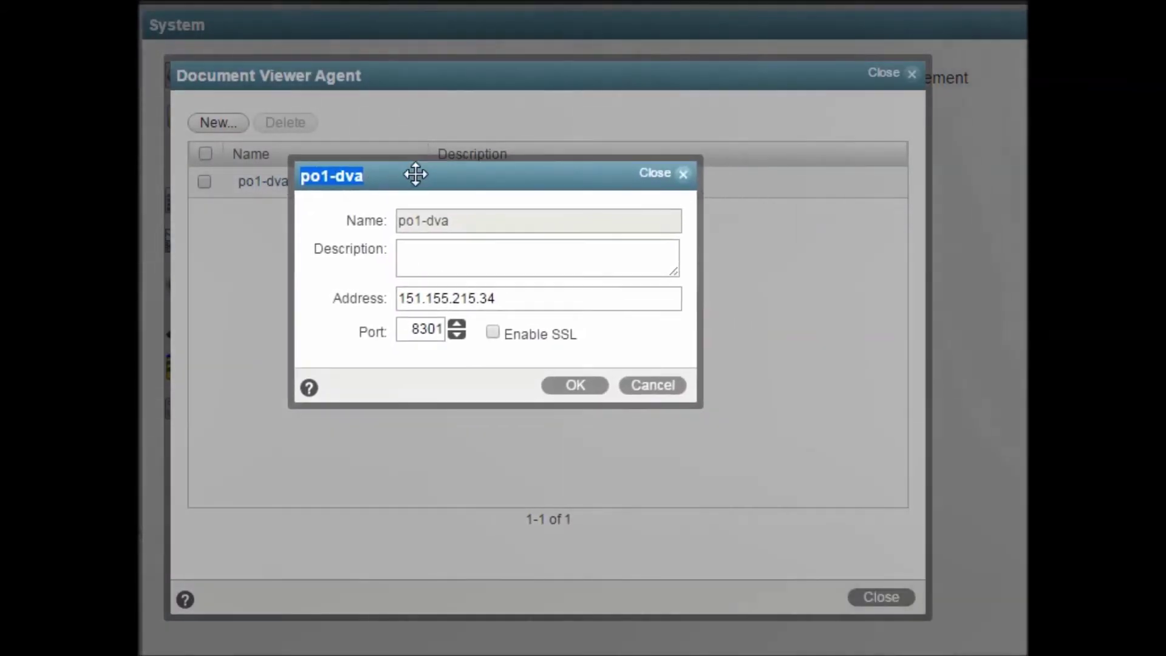
{"action": "left_click", "coordinate": [475, 220]}
{"action": "left_click_drag", "start_coordinate": [563, 302], "coordinate": [345, 296]}
{"action": "left_click", "coordinate": [472, 365]}
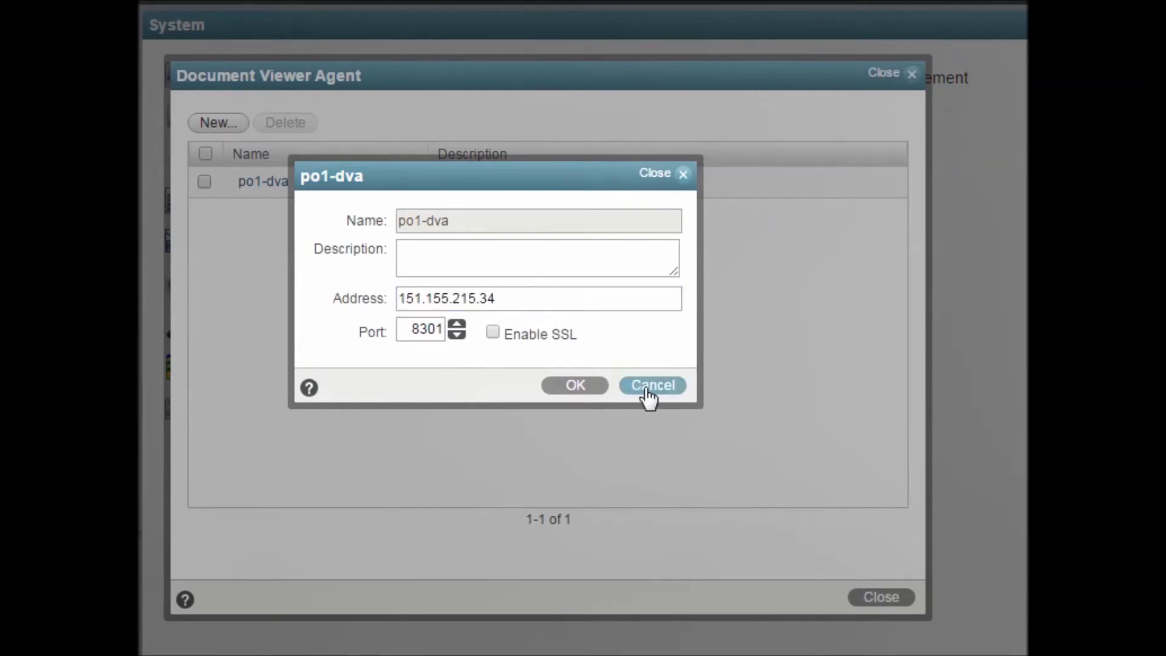
{"action": "left_click", "coordinate": [645, 388]}
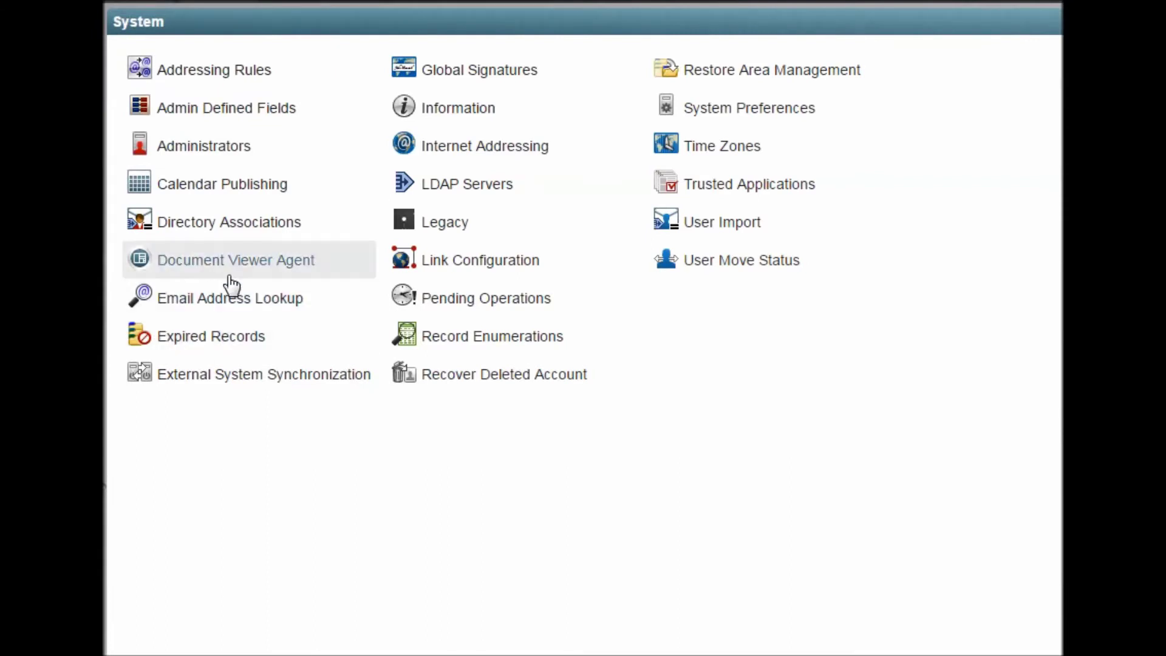
Look over the Email Address Lookup window and close it
{"action": "left_click", "coordinate": [218, 305]}
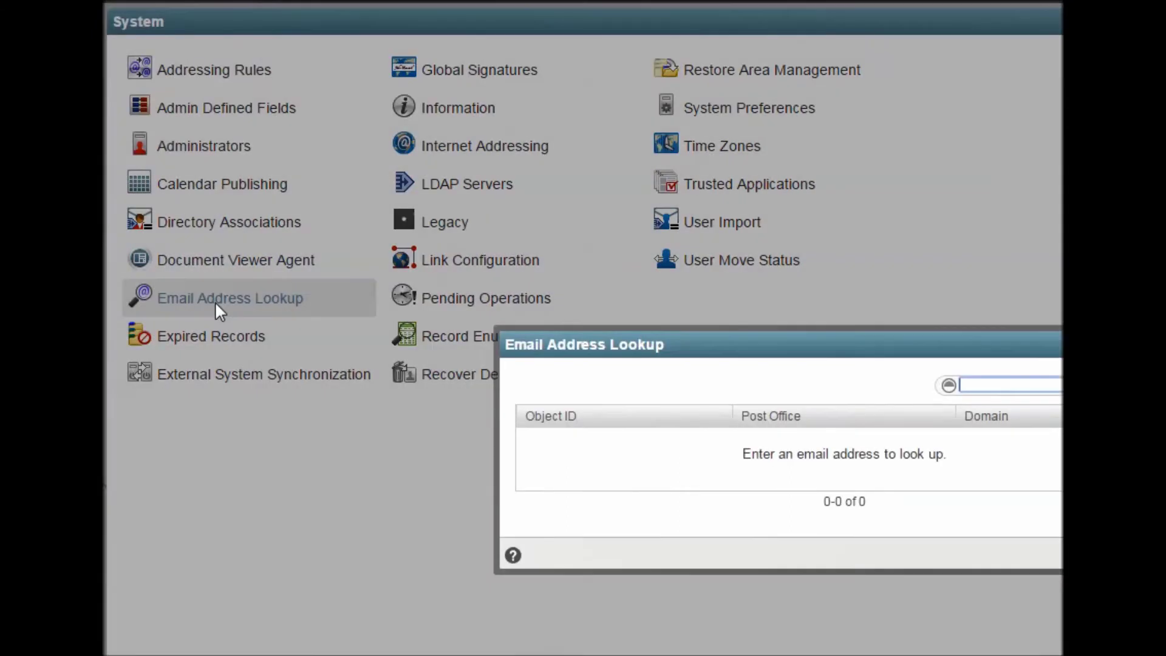
{"action": "left_click_drag", "start_coordinate": [867, 341], "coordinate": [580, 160]}
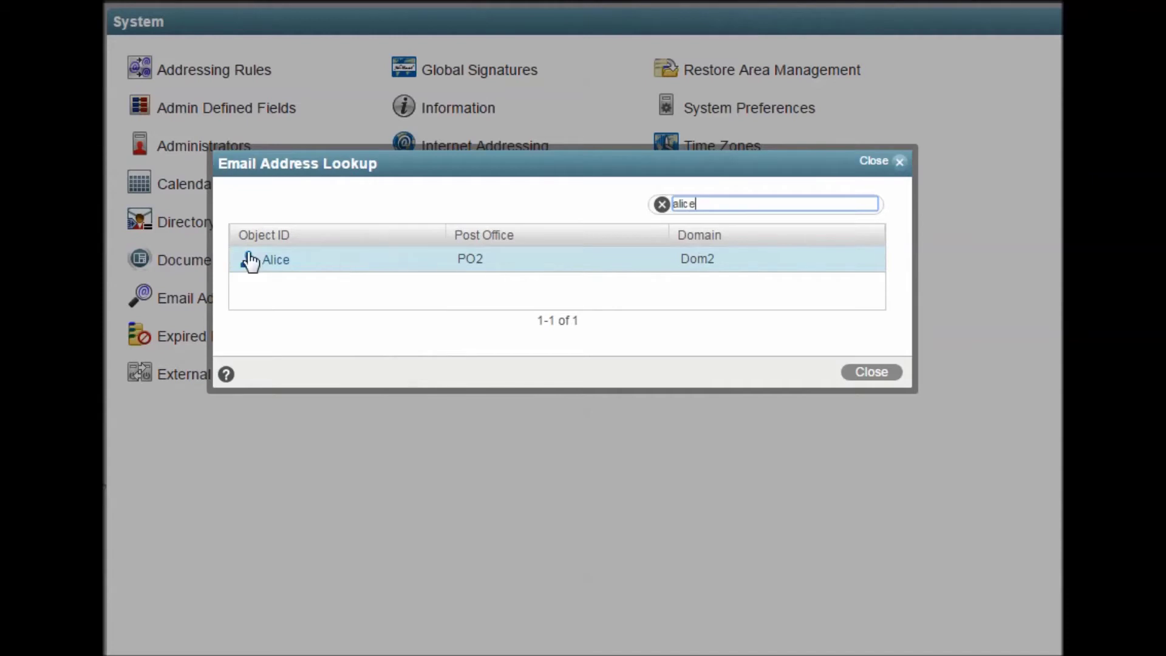
{"action": "left_click", "coordinate": [879, 381]}
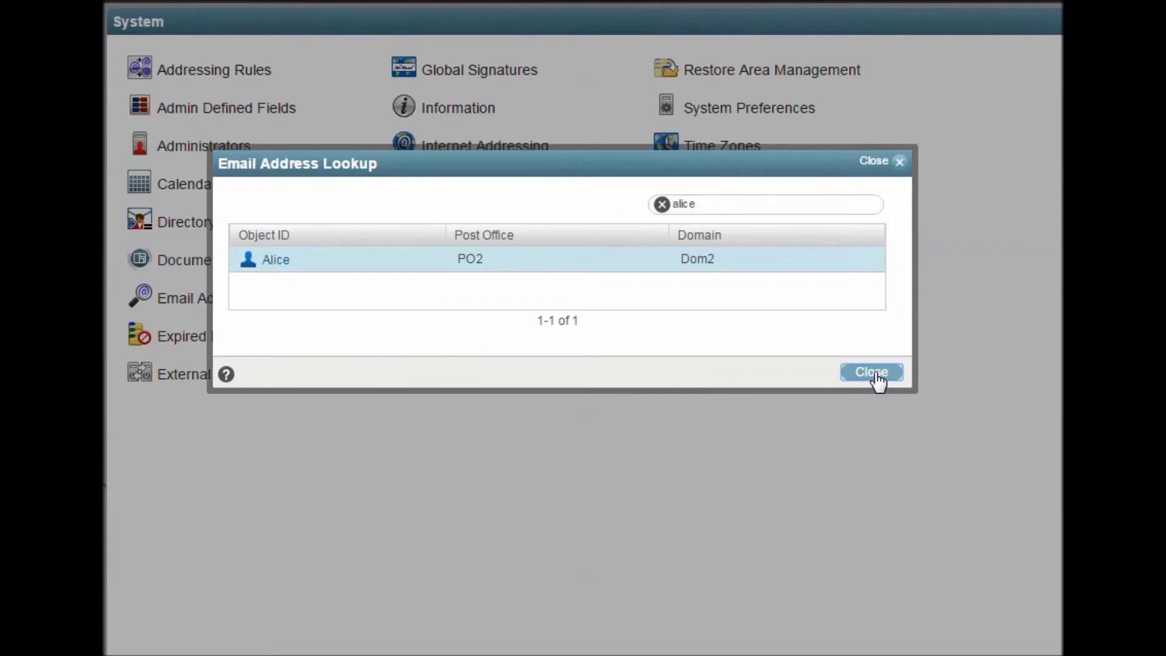
{"action": "left_click", "coordinate": [879, 381]}
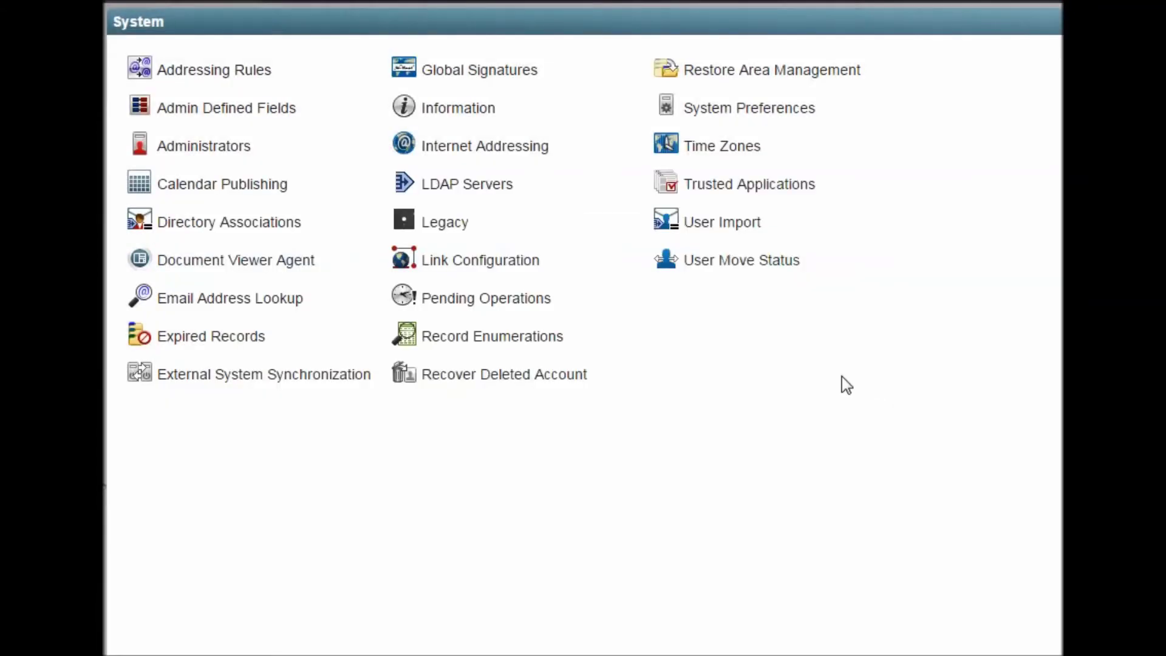
Review Expired Records, checking the cutoff date calendar and the expired user's account details
{"action": "left_click", "coordinate": [271, 347]}
{"action": "left_click_drag", "start_coordinate": [786, 206], "coordinate": [502, 75]}
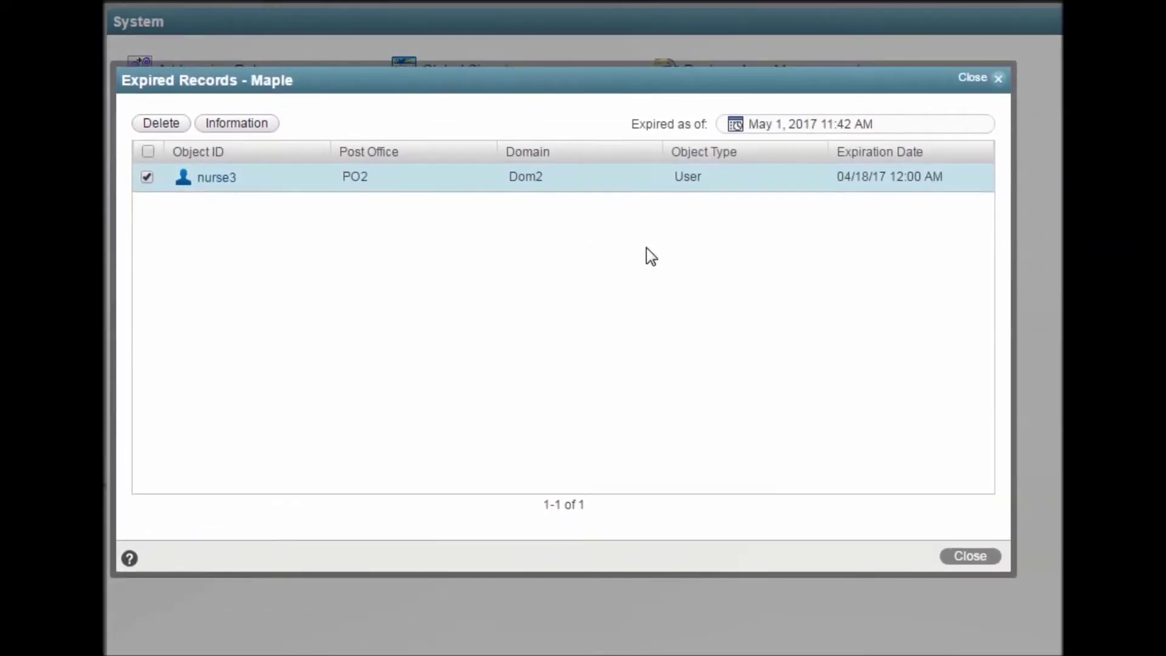
{"action": "left_click", "coordinate": [722, 124]}
{"action": "left_click_drag", "start_coordinate": [709, 125], "coordinate": [647, 121]}
{"action": "left_click", "coordinate": [674, 275]}
{"action": "left_click", "coordinate": [213, 179]}
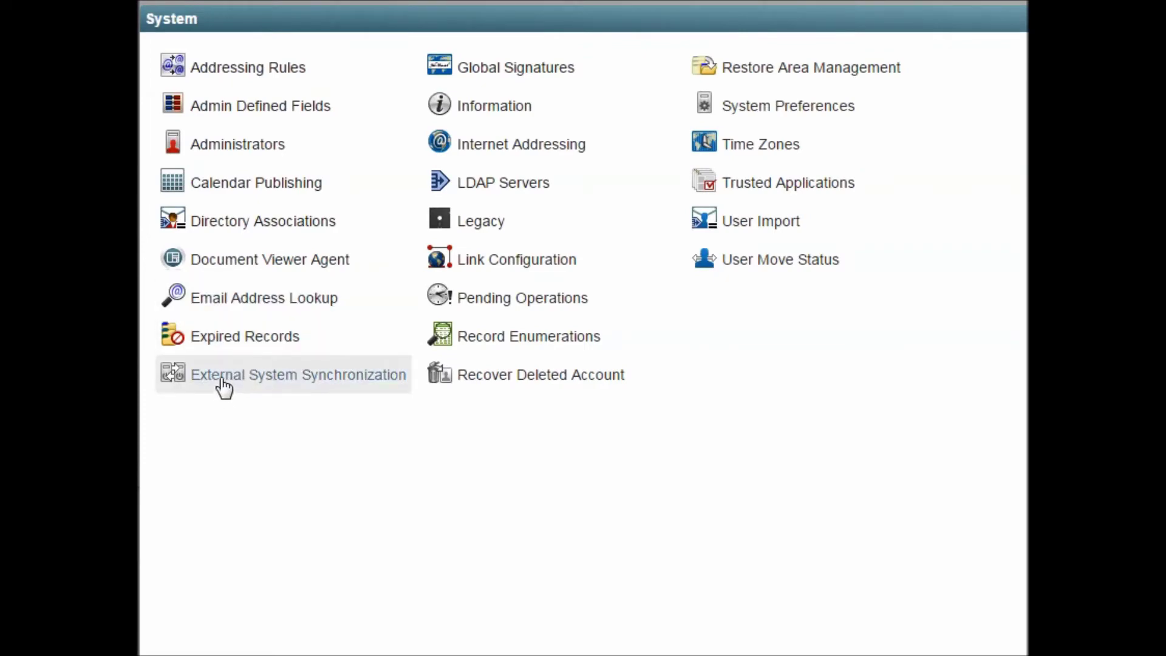
Review External System Synchronization and the Another Company Using GroupWise settings
{"action": "left_click", "coordinate": [222, 386]}
{"action": "left_click_drag", "start_coordinate": [616, 209], "coordinate": [271, 67]}
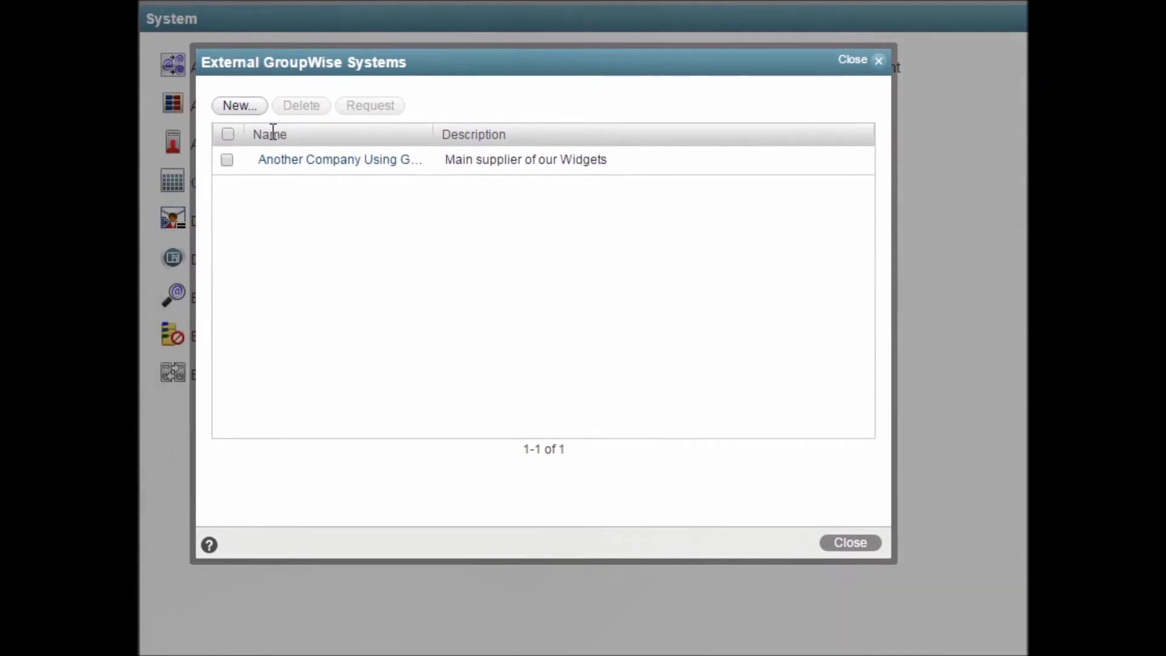
{"action": "left_click", "coordinate": [309, 167]}
{"action": "left_click_drag", "start_coordinate": [697, 289], "coordinate": [309, 108]}
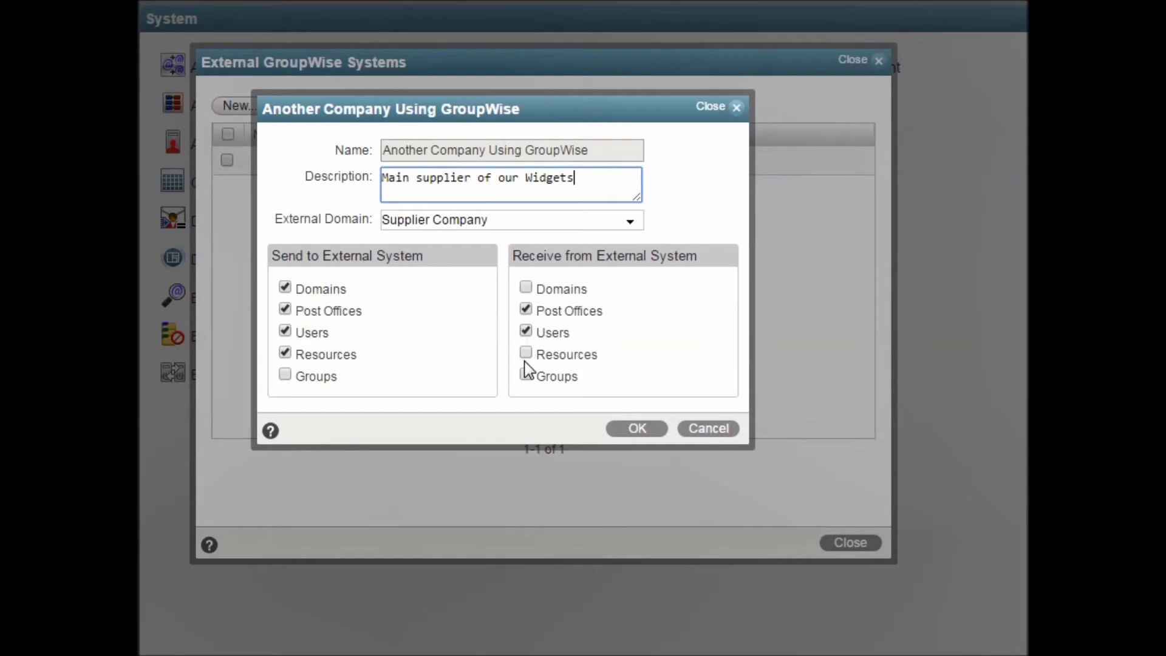
{"action": "left_click", "coordinate": [629, 431]}
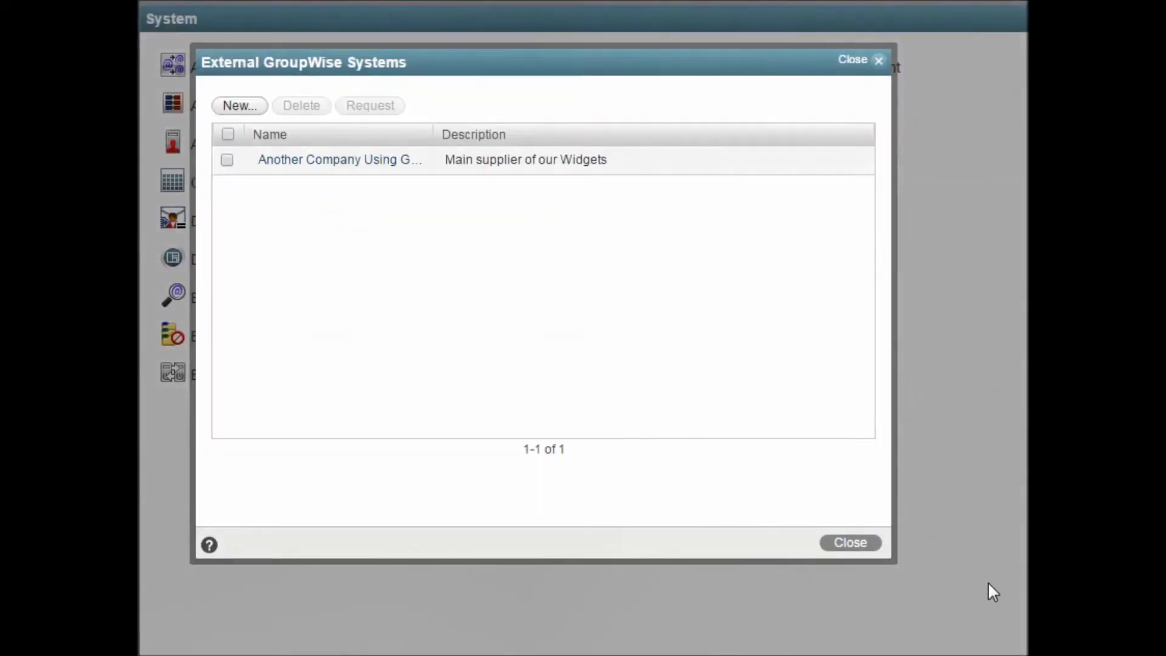
{"action": "left_click", "coordinate": [856, 545]}
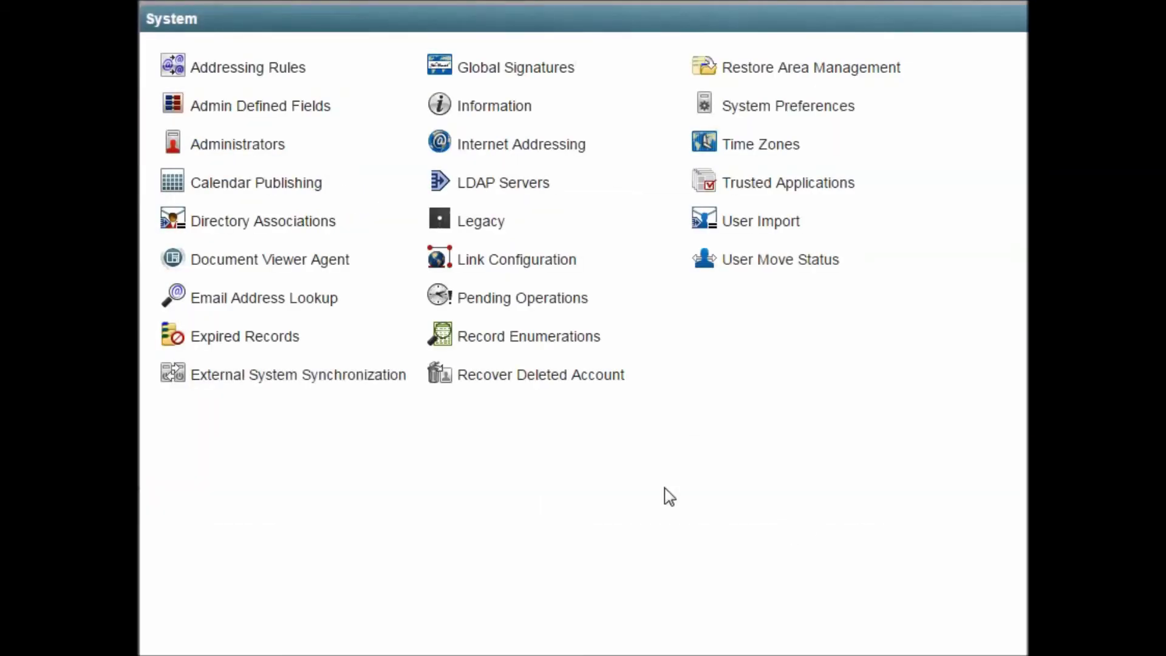
Open Global Signatures and review the Our Company Signature
{"action": "left_click", "coordinate": [459, 69]}
{"action": "left_click_drag", "start_coordinate": [803, 231], "coordinate": [309, 63]}
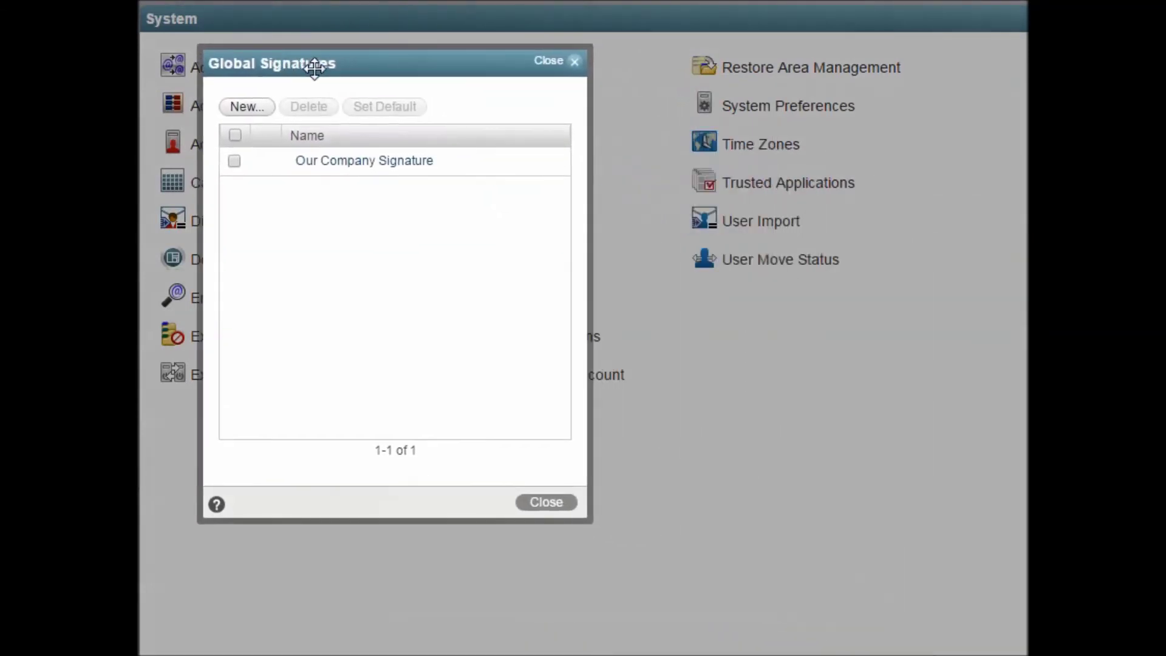
{"action": "left_click", "coordinate": [324, 161]}
{"action": "mouse_move", "coordinate": [721, 175]}
{"action": "left_mouse_down"}
{"action": "mouse_move", "coordinate": [473, 120]}
{"action": "mouse_move", "coordinate": [344, 65]}
{"action": "left_mouse_up"}
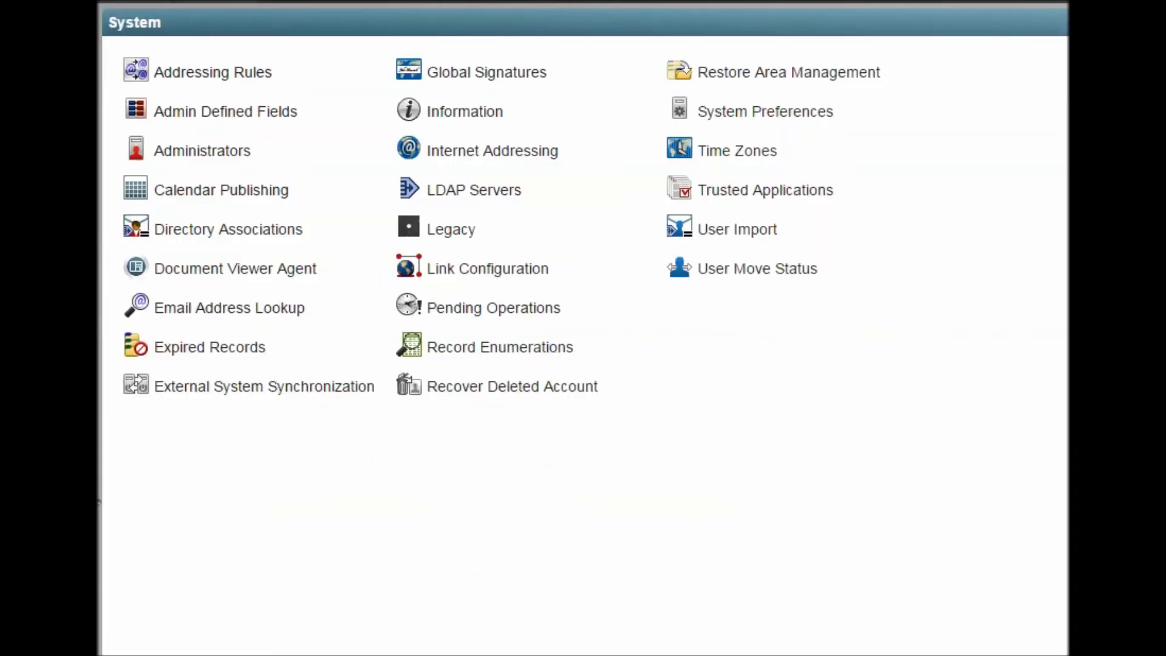
View the system information summary, then bring up Internet Addressing listing bworkman2.lab.novell.com and MyCompany.com
{"action": "left_click", "coordinate": [453, 111]}
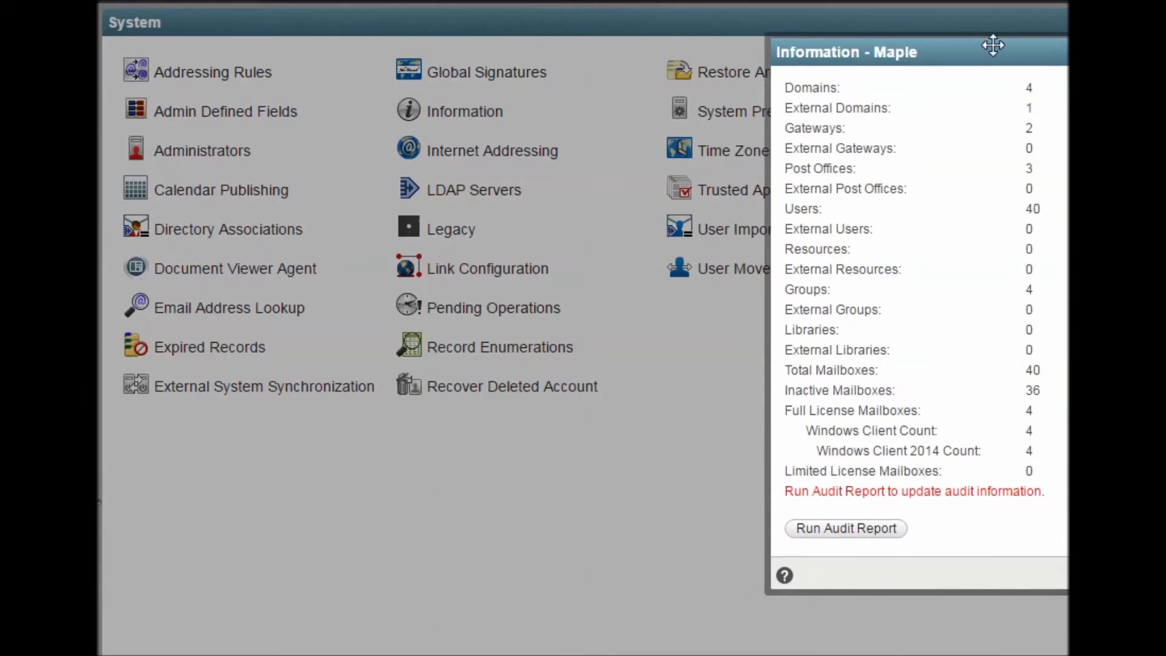
{"action": "left_click_drag", "start_coordinate": [984, 49], "coordinate": [511, 59]}
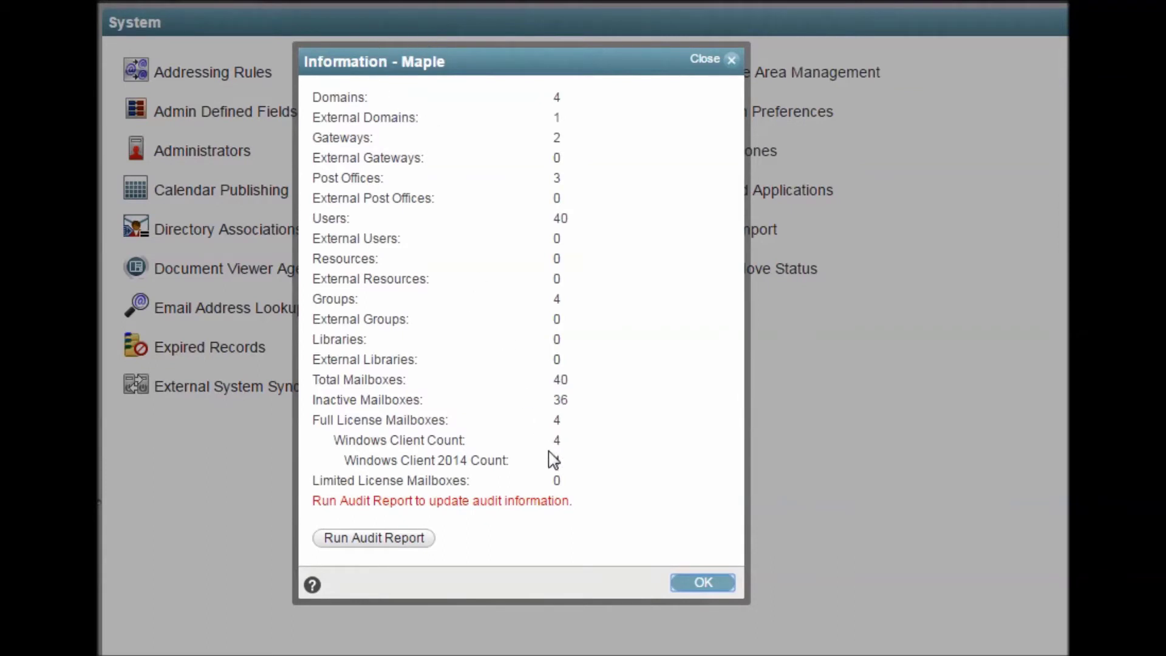
{"action": "left_click", "coordinate": [679, 580]}
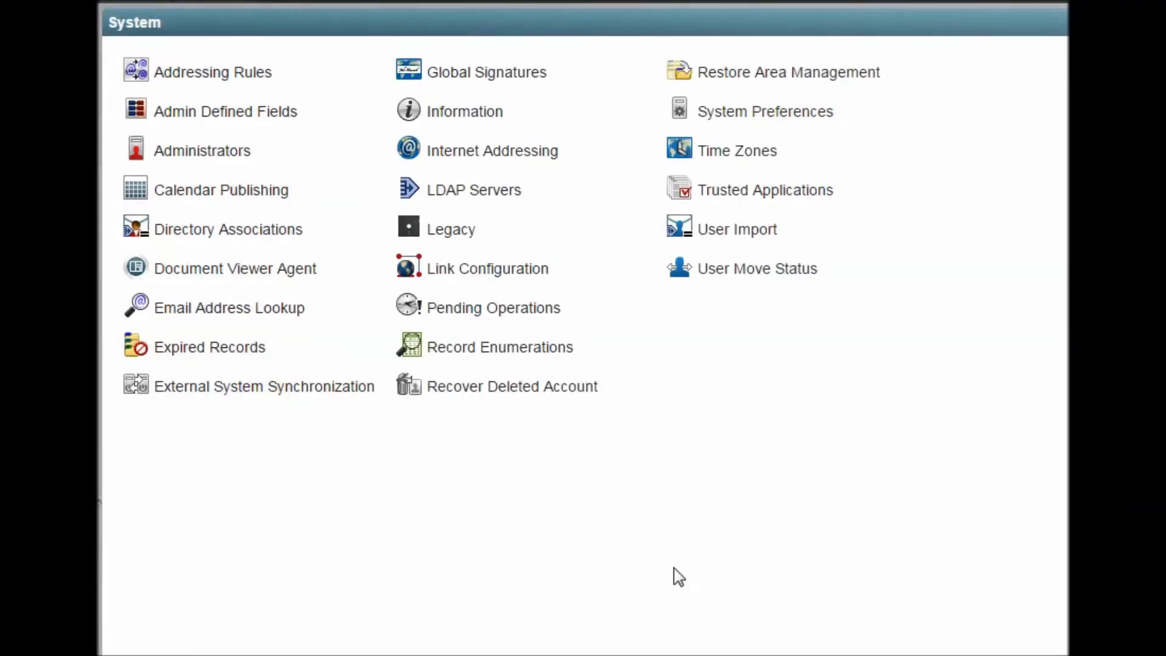
{"action": "left_click", "coordinate": [462, 153]}
{"action": "left_click_drag", "start_coordinate": [814, 50], "coordinate": [242, 60]}
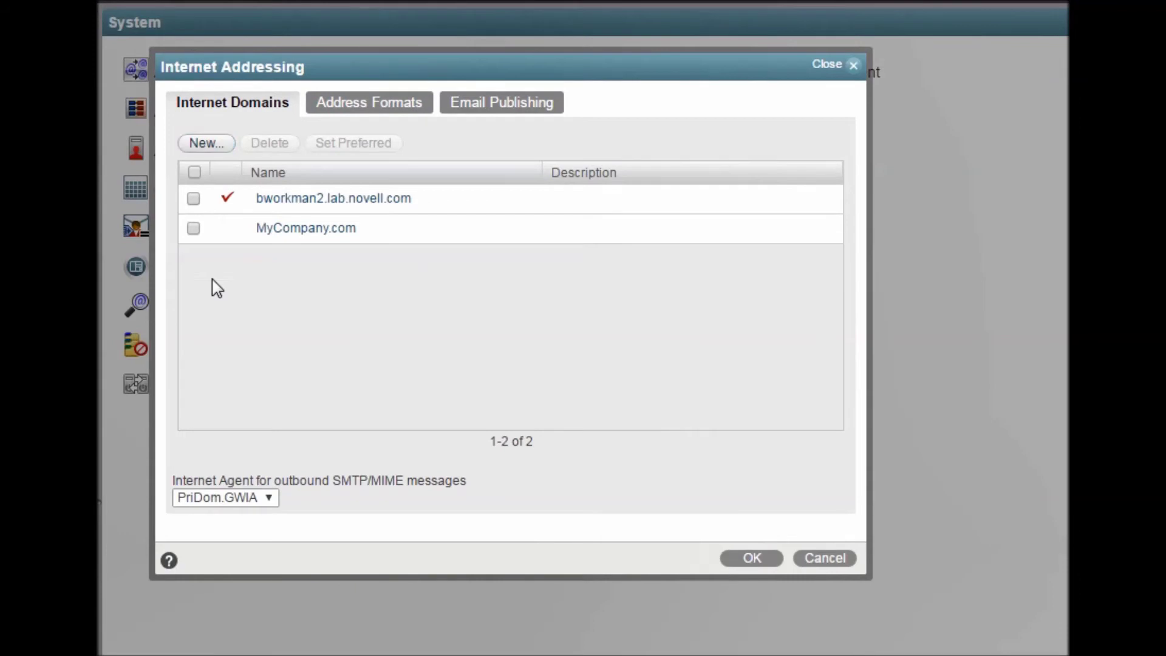
Cancel Internet Addressing and review the Maple directory's properties under LDAP Servers
{"action": "left_click", "coordinate": [821, 565]}
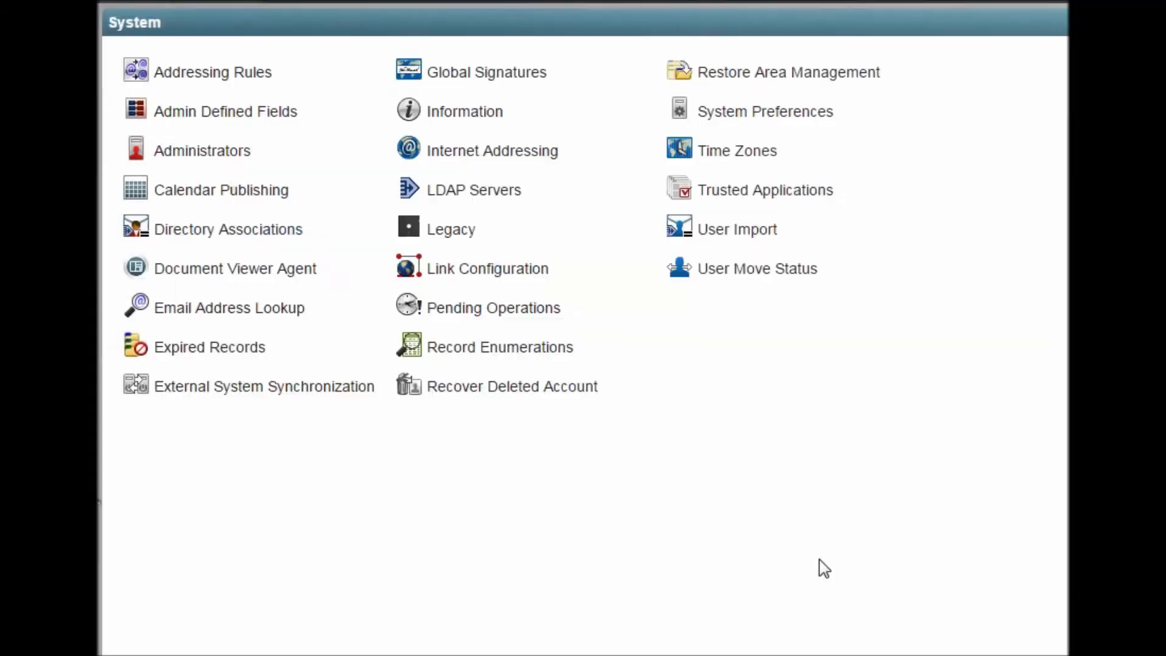
{"action": "left_click", "coordinate": [453, 195]}
{"action": "left_click_drag", "start_coordinate": [580, 213], "coordinate": [172, 19]}
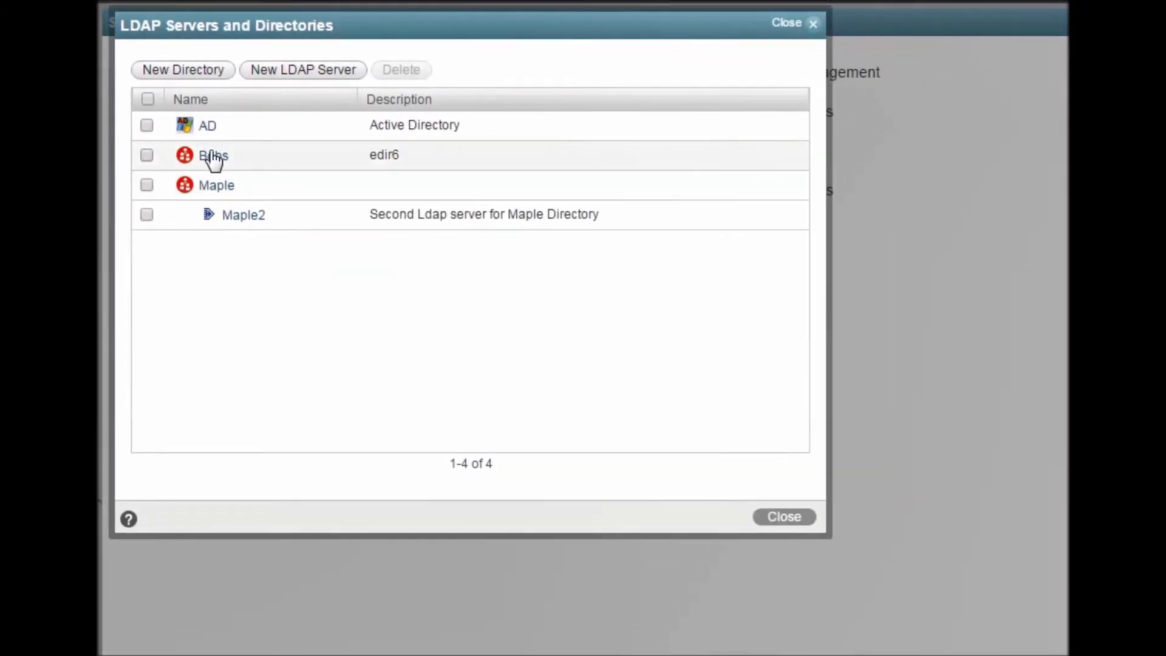
{"action": "left_click", "coordinate": [216, 185]}
{"action": "left_click_drag", "start_coordinate": [682, 166], "coordinate": [287, 57]}
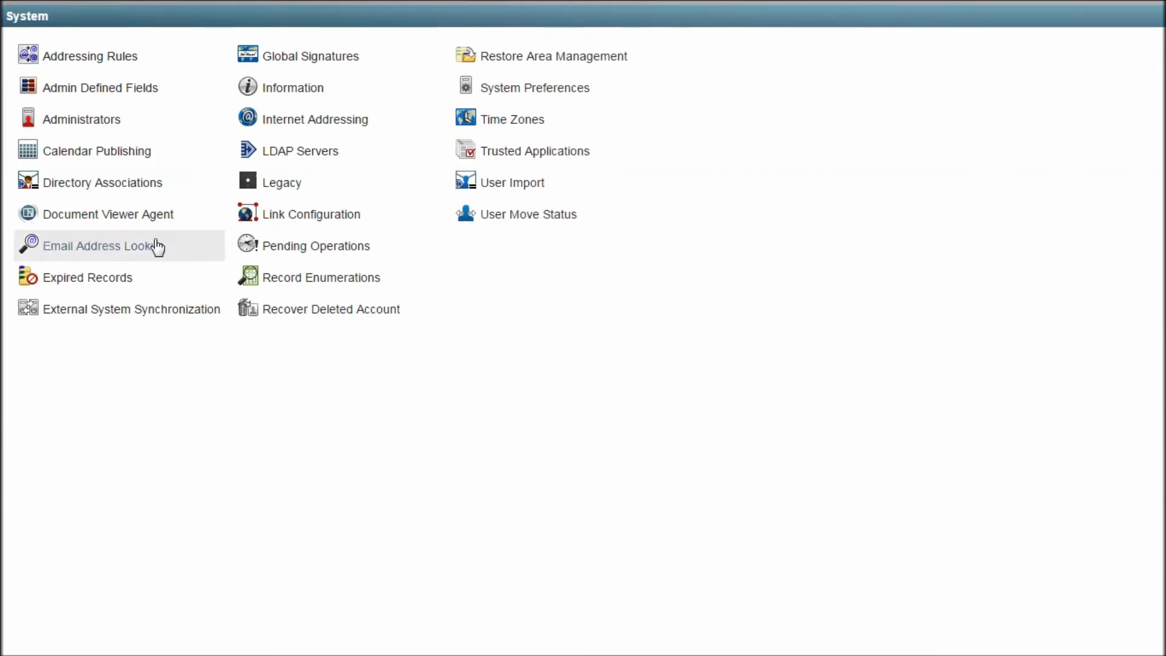
Check the Legacy gateways list, which shows no gateways, and close it
{"action": "left_click", "coordinate": [283, 185]}
{"action": "left_click_drag", "start_coordinate": [377, 176], "coordinate": [237, 64]}
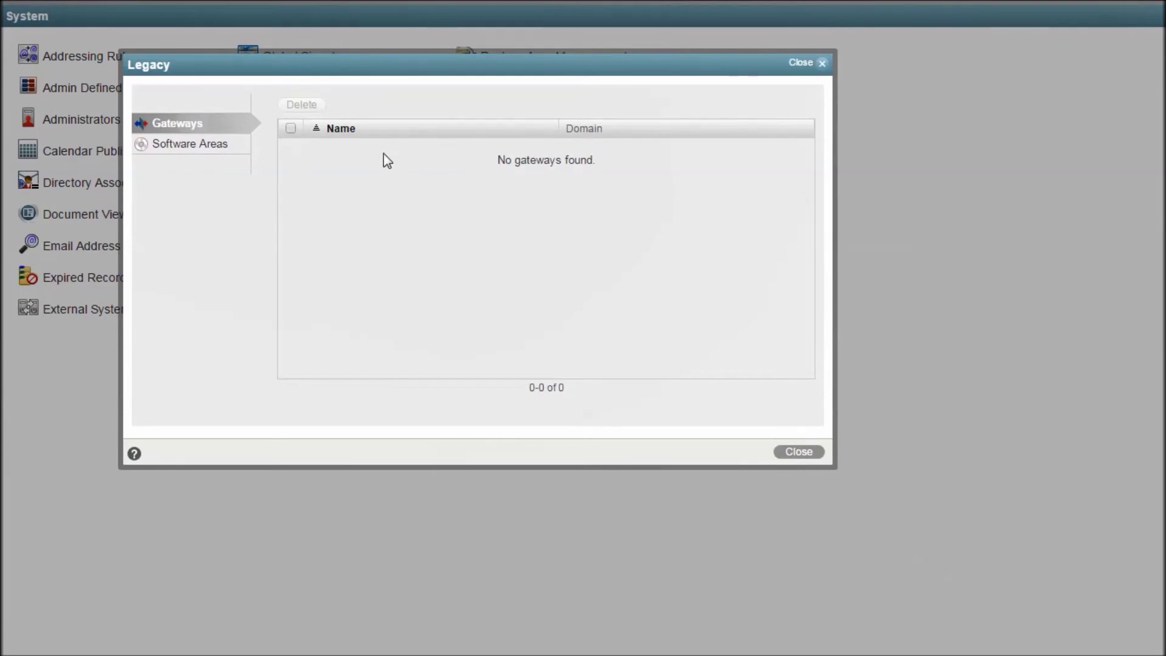
{"action": "left_click", "coordinate": [799, 453]}
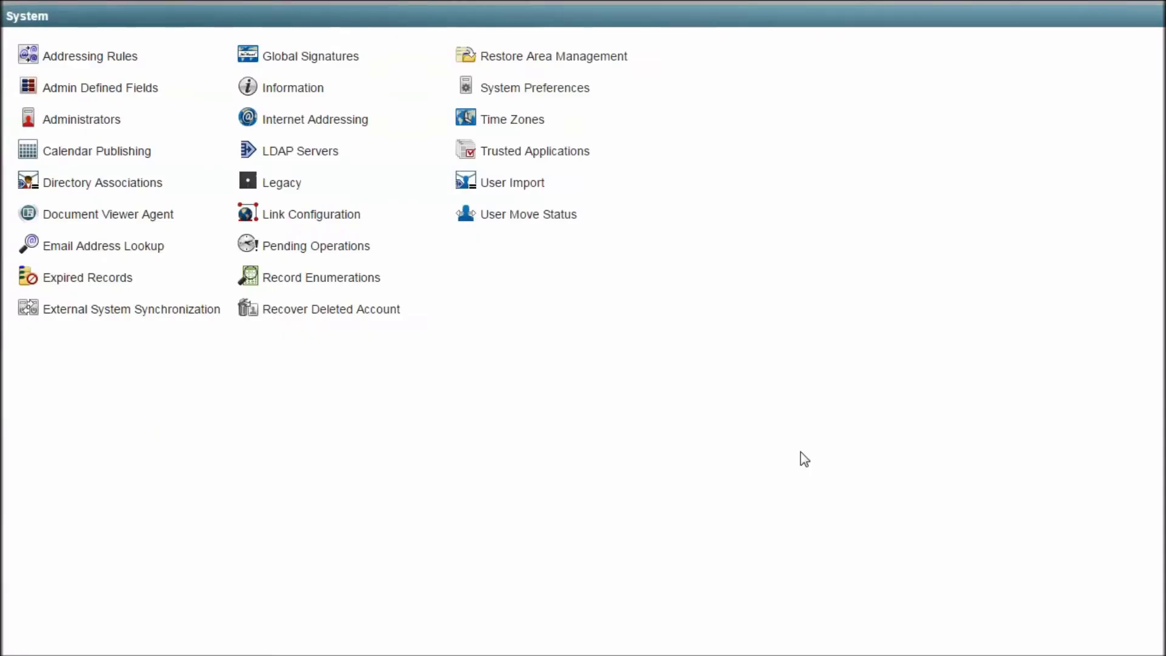
{"action": "left_click", "coordinate": [298, 215]}
{"action": "left_click_drag", "start_coordinate": [405, 95], "coordinate": [354, 54]}
{"action": "left_click", "coordinate": [163, 119]}
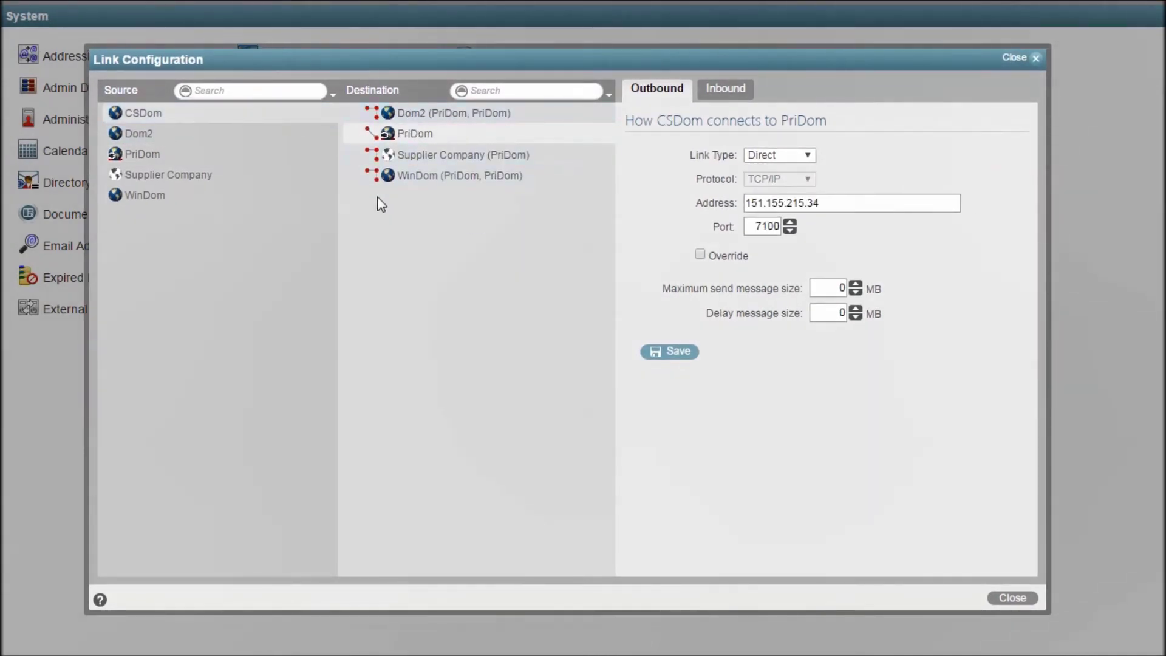
{"action": "left_click", "coordinate": [129, 129]}
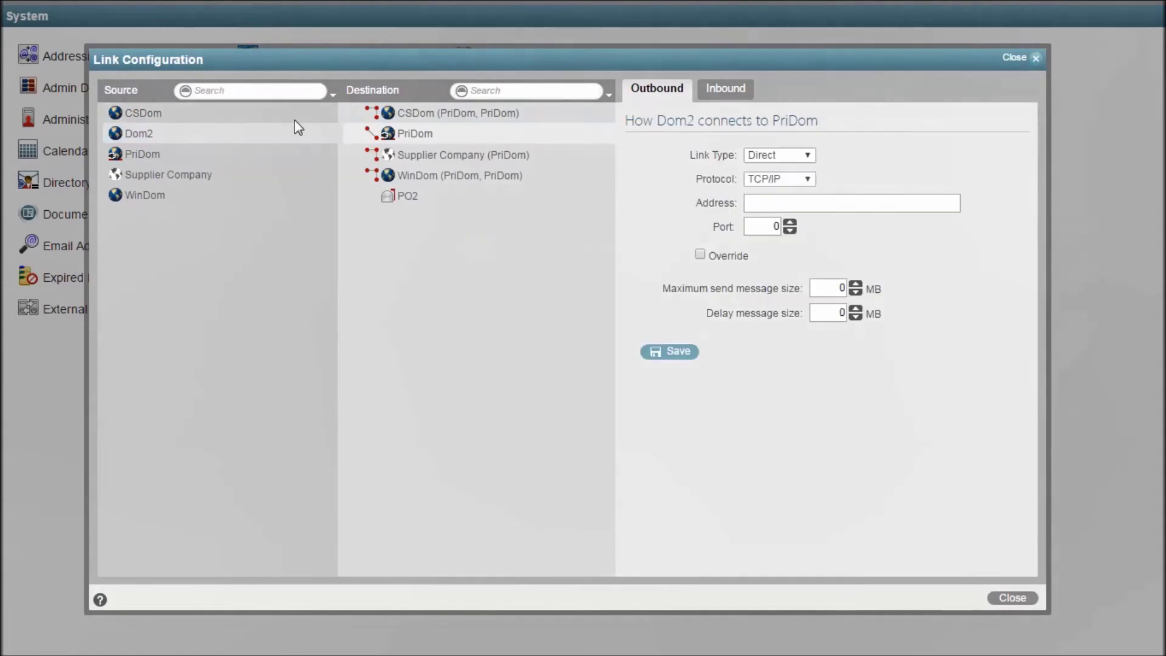
{"action": "left_click", "coordinate": [403, 116]}
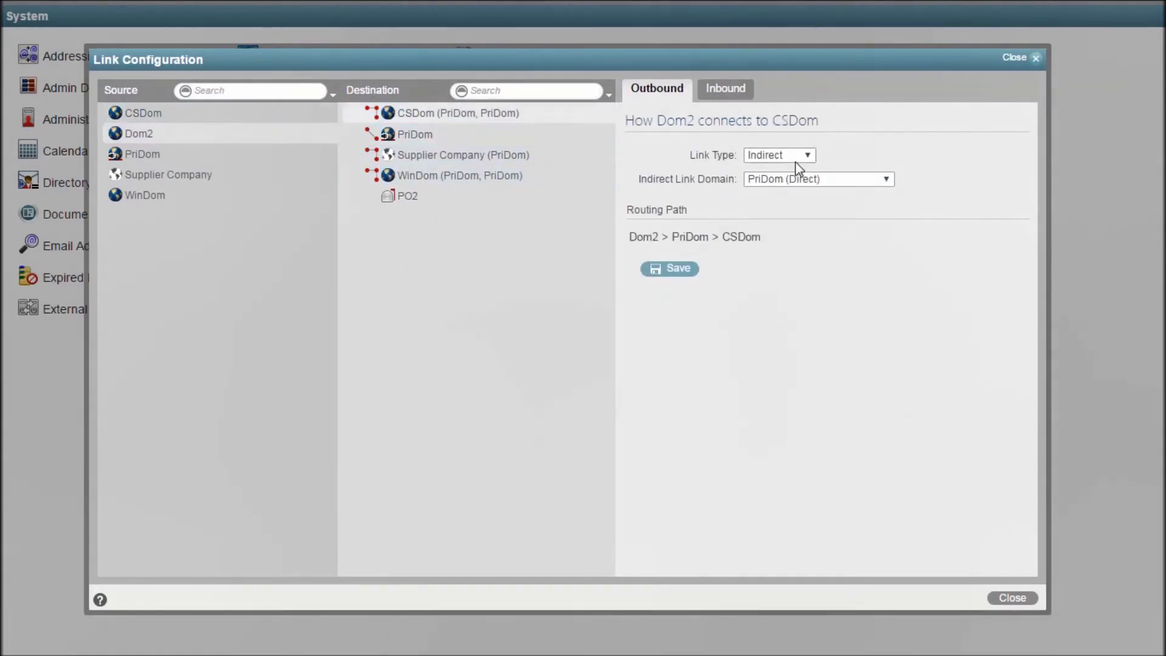
{"action": "left_click", "coordinate": [131, 157]}
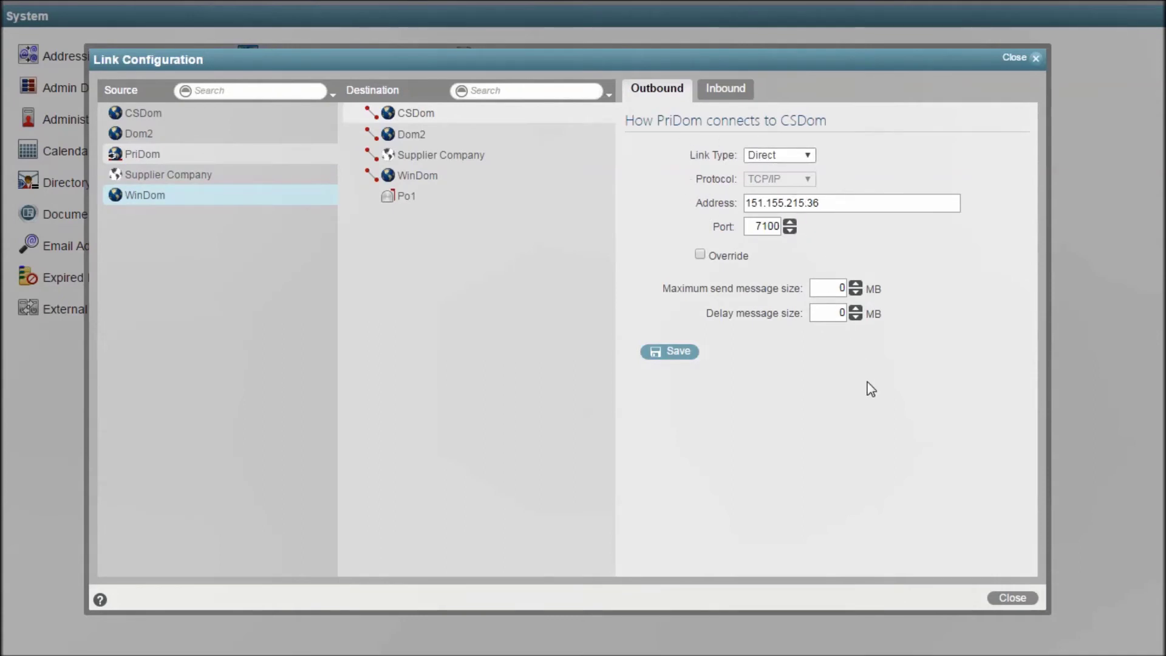
{"action": "left_click", "coordinate": [1012, 598]}
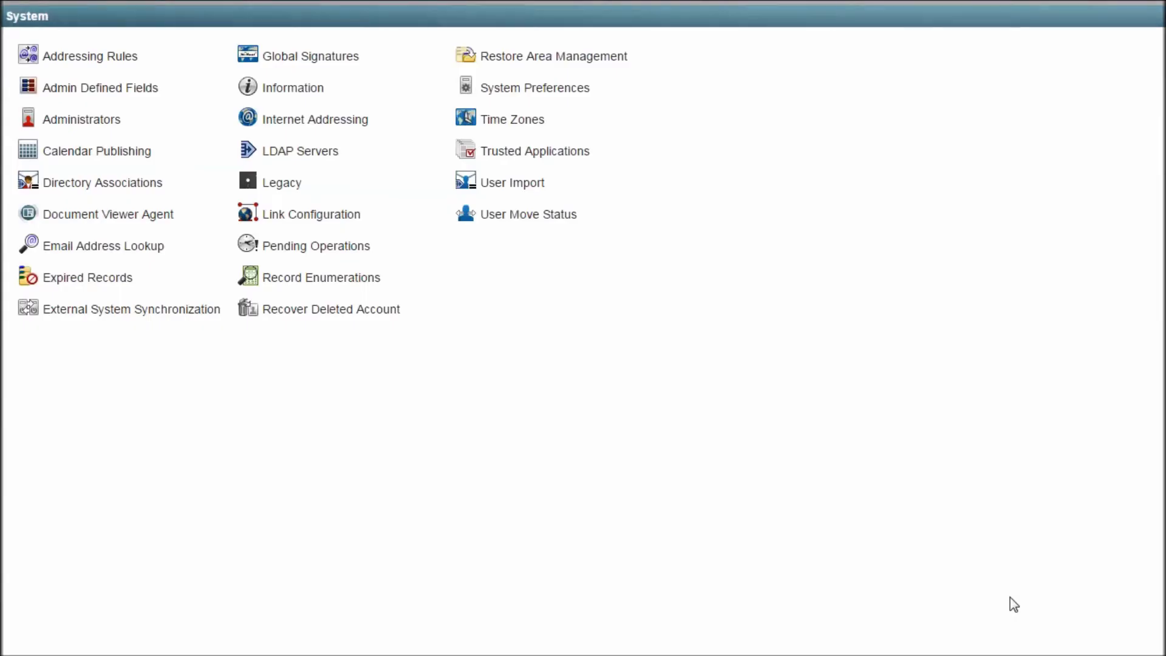
{"action": "left_click", "coordinate": [284, 246]}
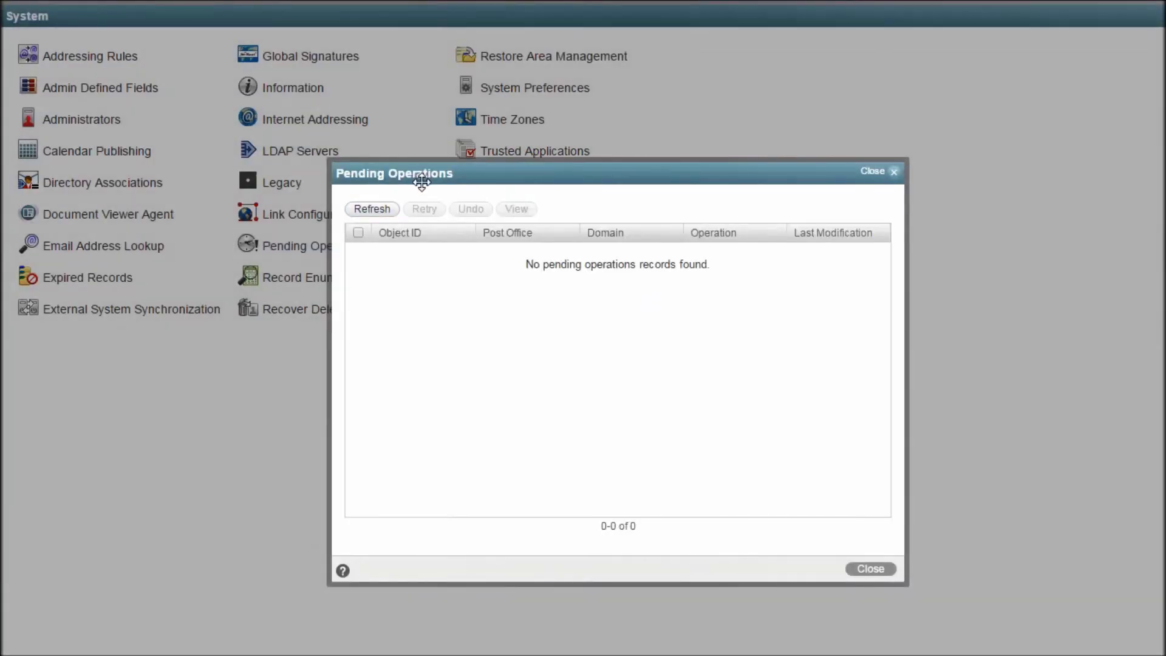
{"action": "left_click_drag", "start_coordinate": [417, 175], "coordinate": [288, 74]}
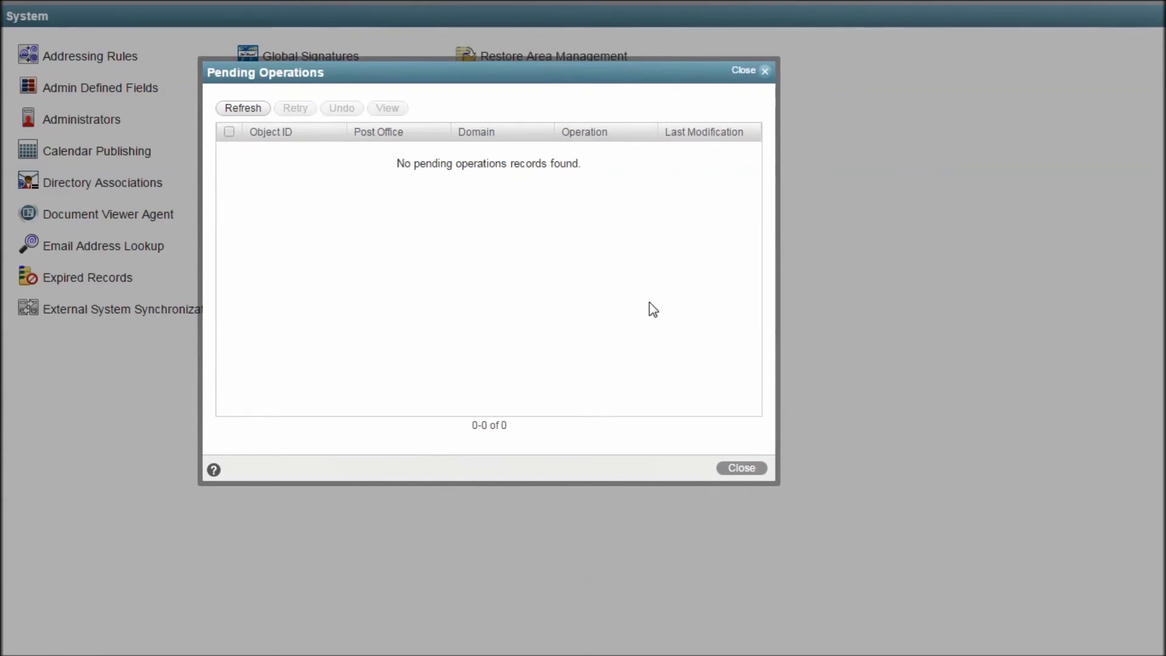
{"action": "left_click", "coordinate": [741, 467]}
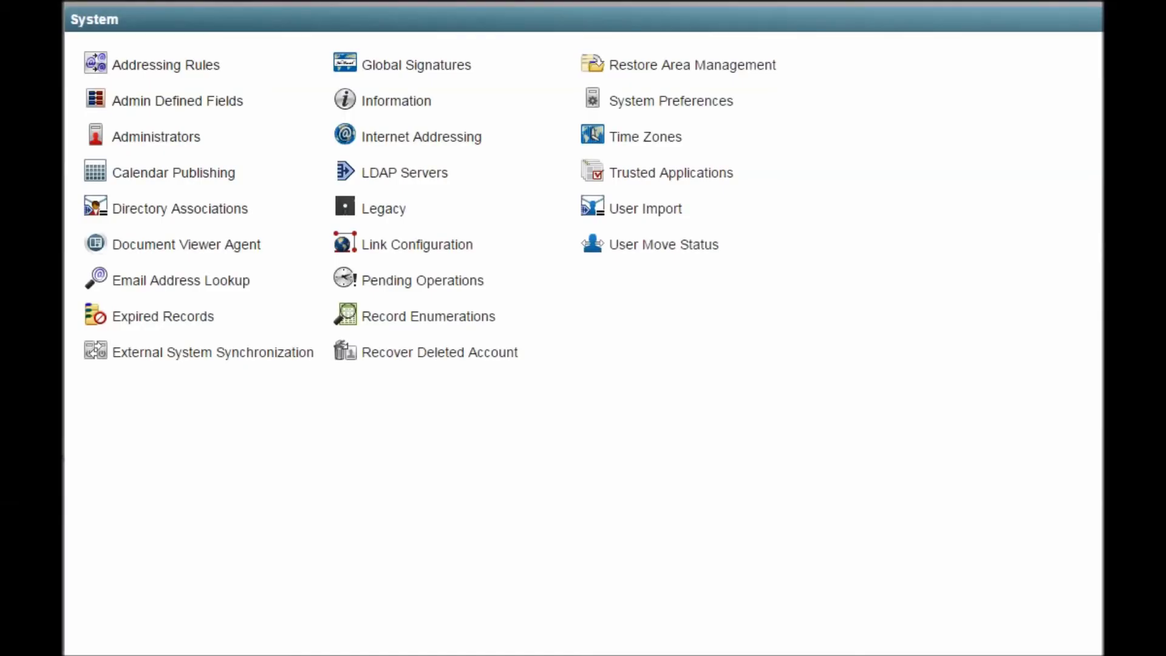
{"action": "left_click", "coordinate": [383, 317]}
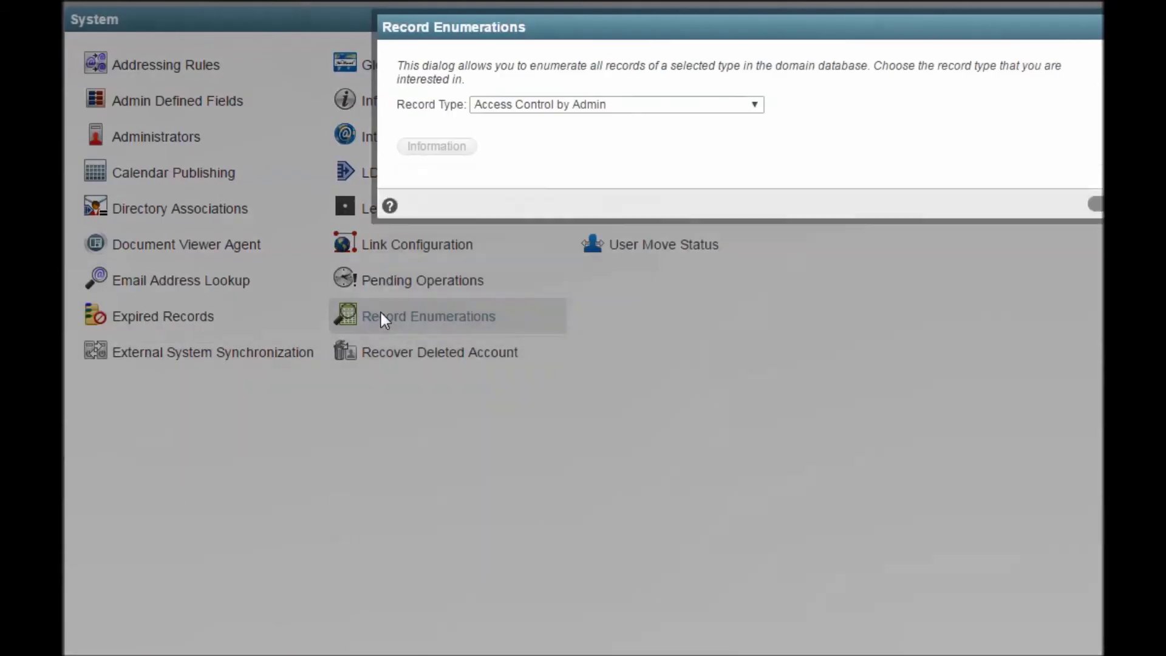
{"action": "left_click_drag", "start_coordinate": [485, 24], "coordinate": [265, 18]}
{"action": "left_click", "coordinate": [549, 96]}
{"action": "scroll", "coordinate": [427, 166], "scroll_direction": "down", "scroll_amount": 12}
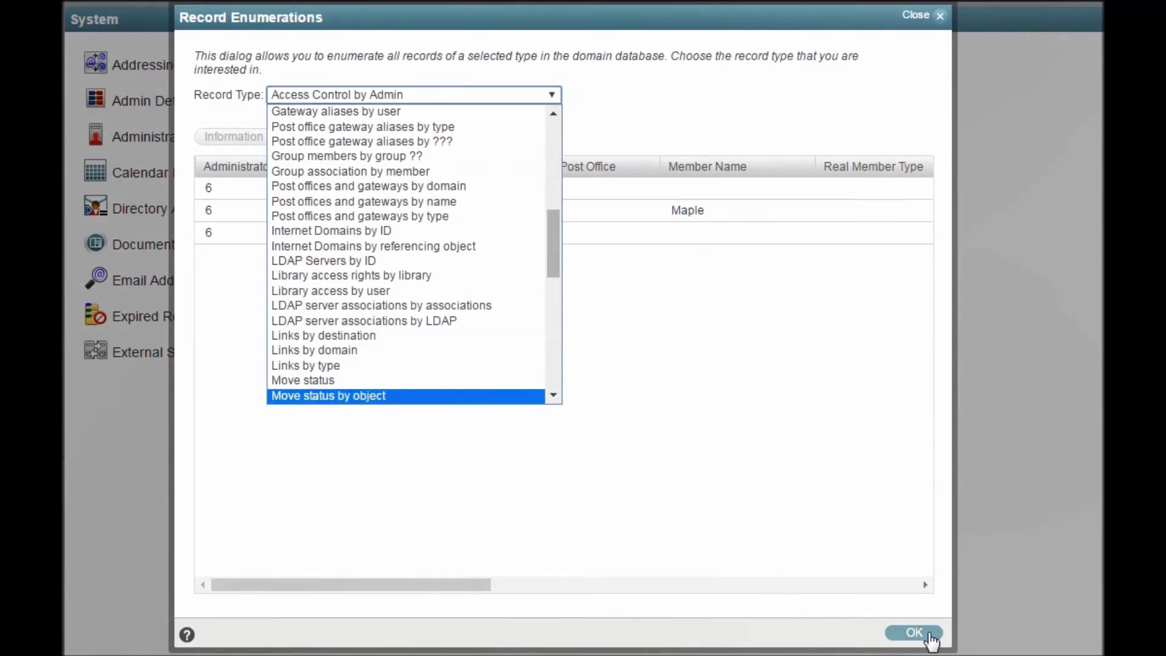
{"action": "left_click", "coordinate": [914, 633]}
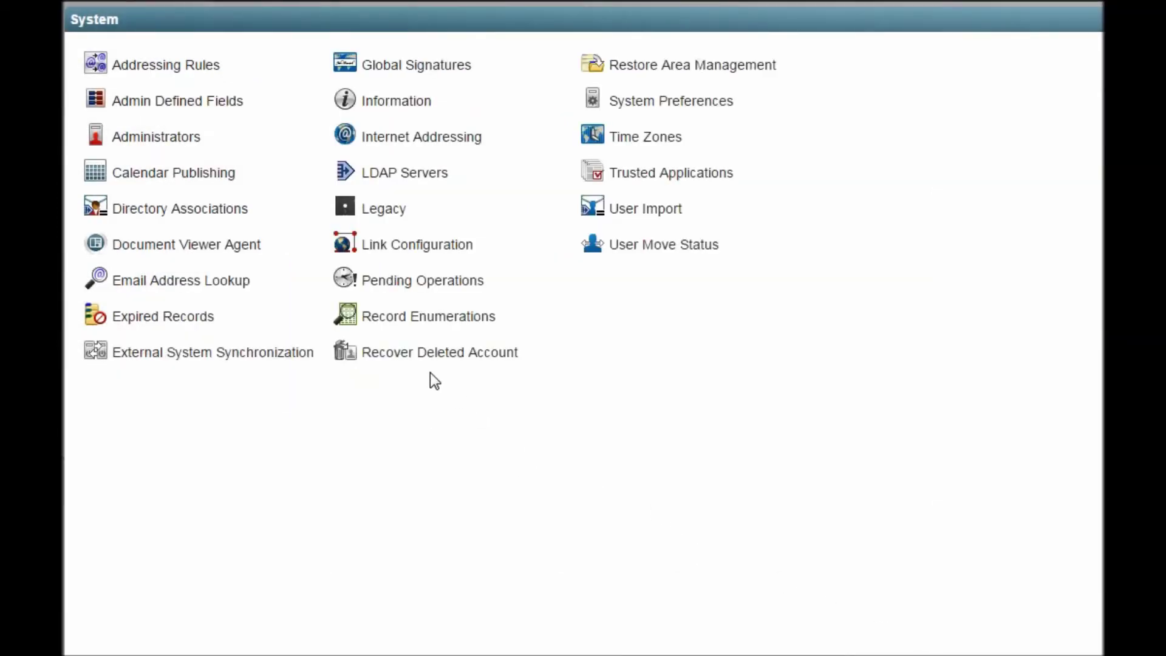
{"action": "left_click", "coordinate": [413, 358]}
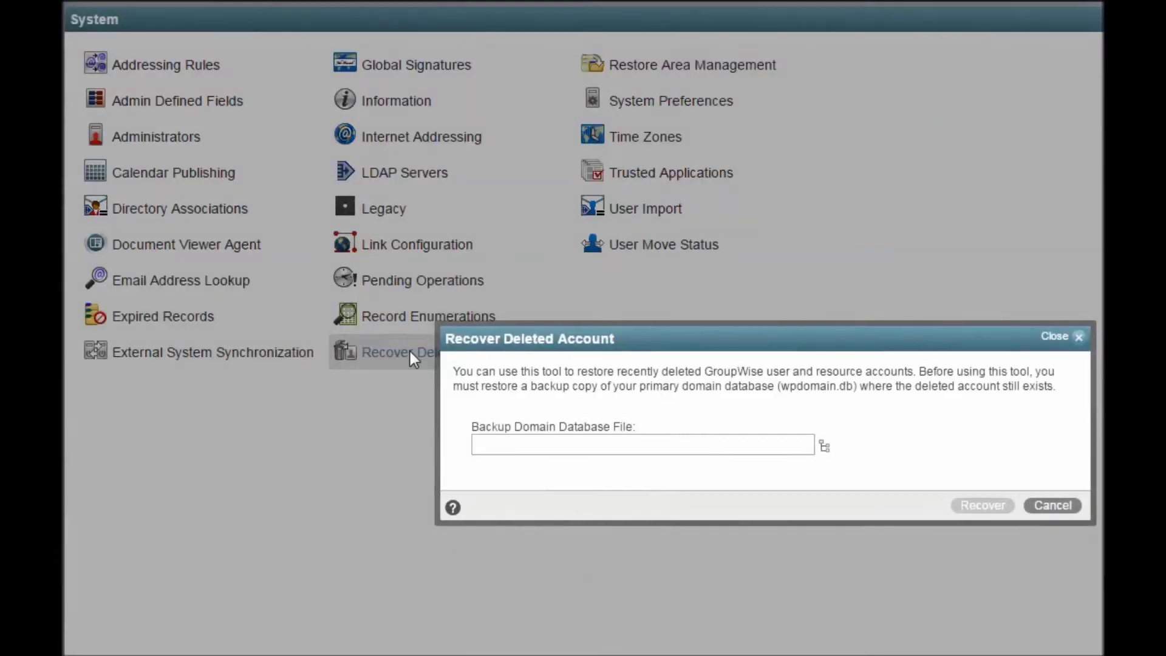
Dismiss the backup domain database file browser and cancel the account recovery
{"action": "left_click_drag", "start_coordinate": [488, 339], "coordinate": [138, 83]}
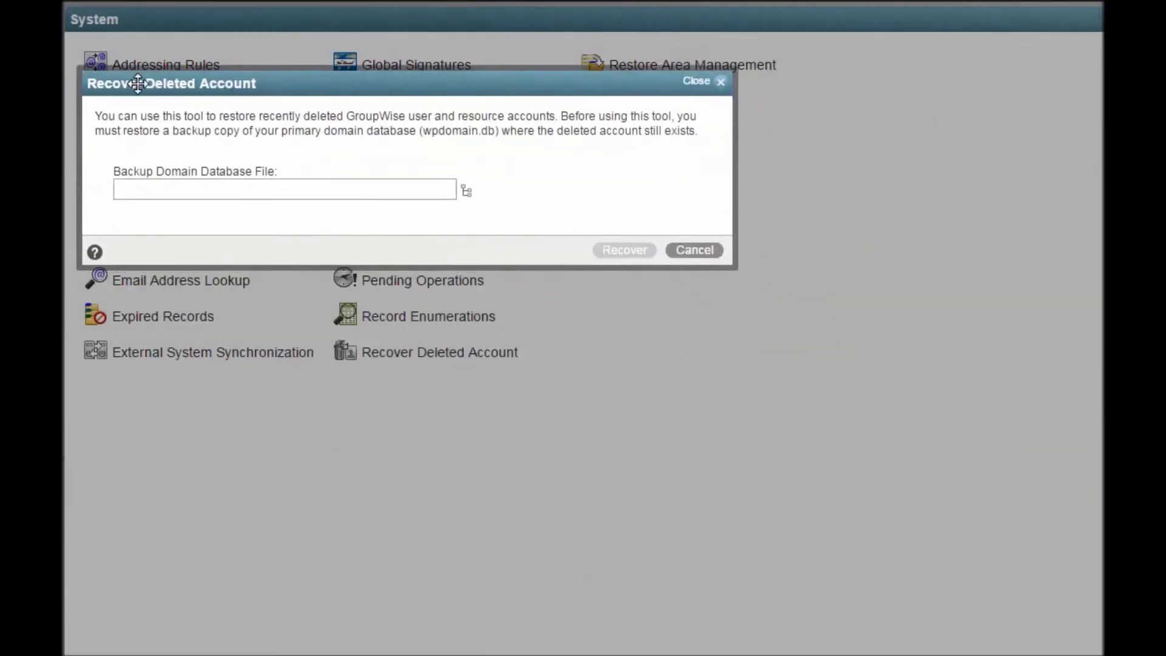
{"action": "left_click", "coordinate": [464, 193]}
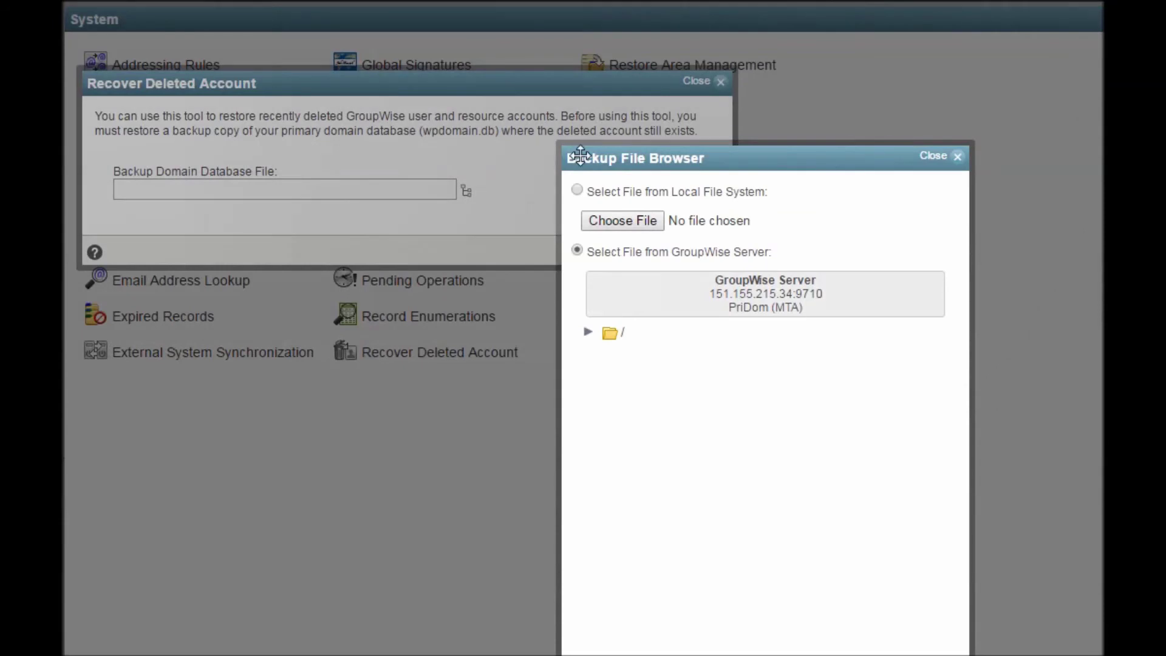
{"action": "left_click_drag", "start_coordinate": [629, 148], "coordinate": [316, 62]}
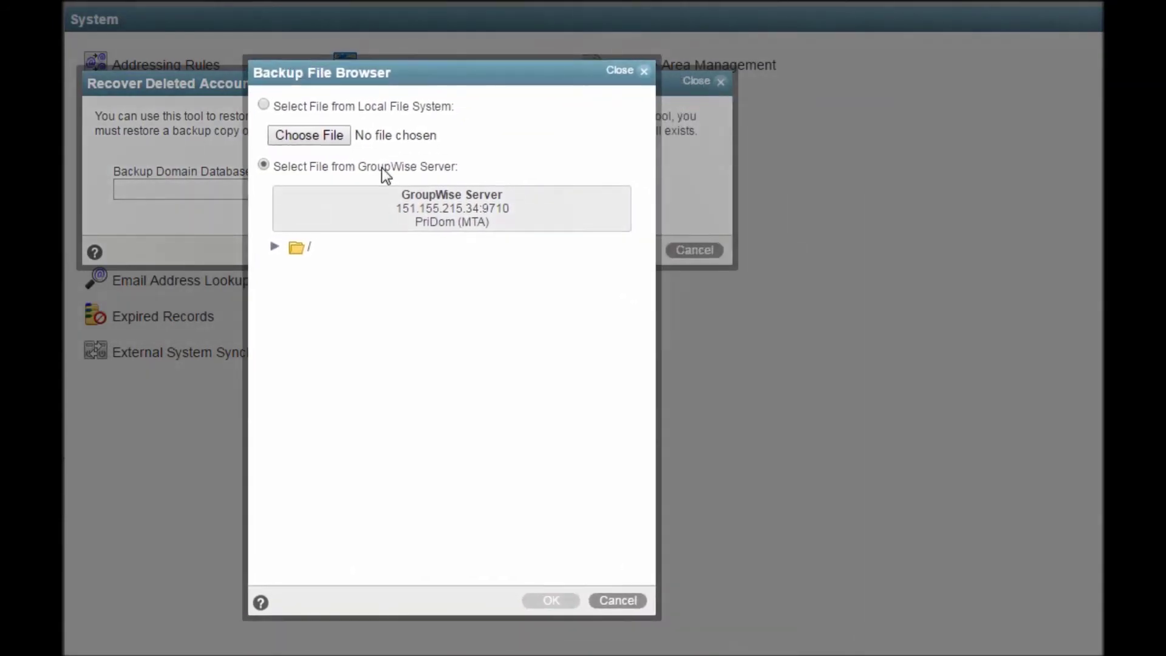
{"action": "left_click", "coordinate": [620, 600]}
{"action": "left_click", "coordinate": [693, 251]}
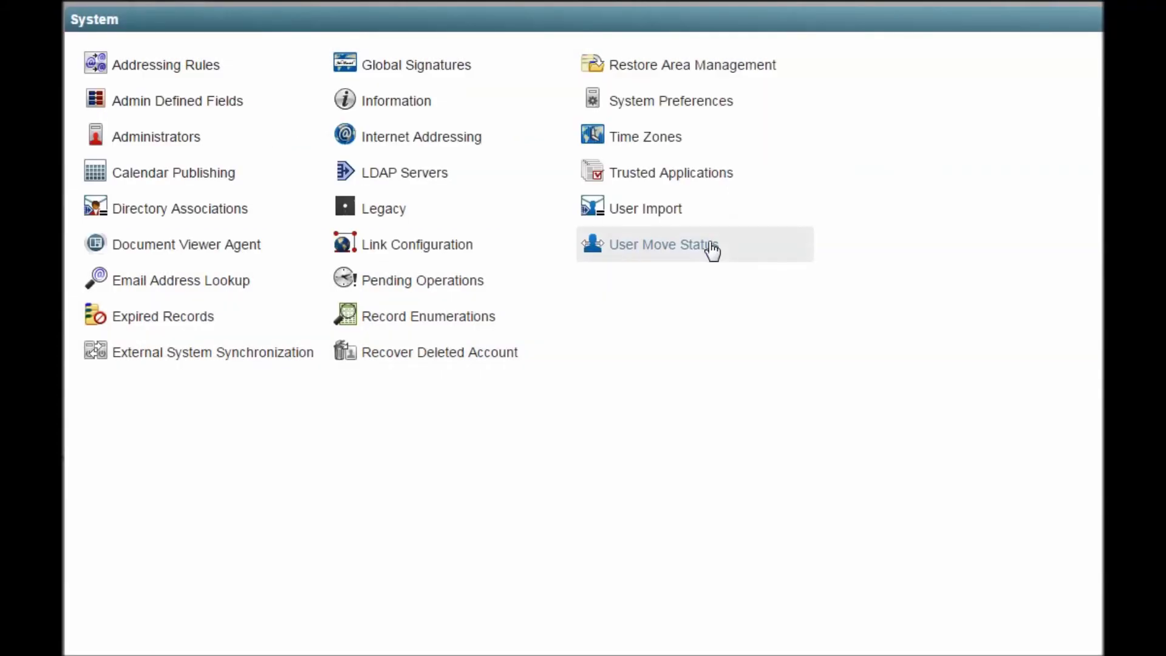
Review the Po1 REstore area at /root/backup in Restore Area Management, then close
{"action": "left_click", "coordinate": [669, 71]}
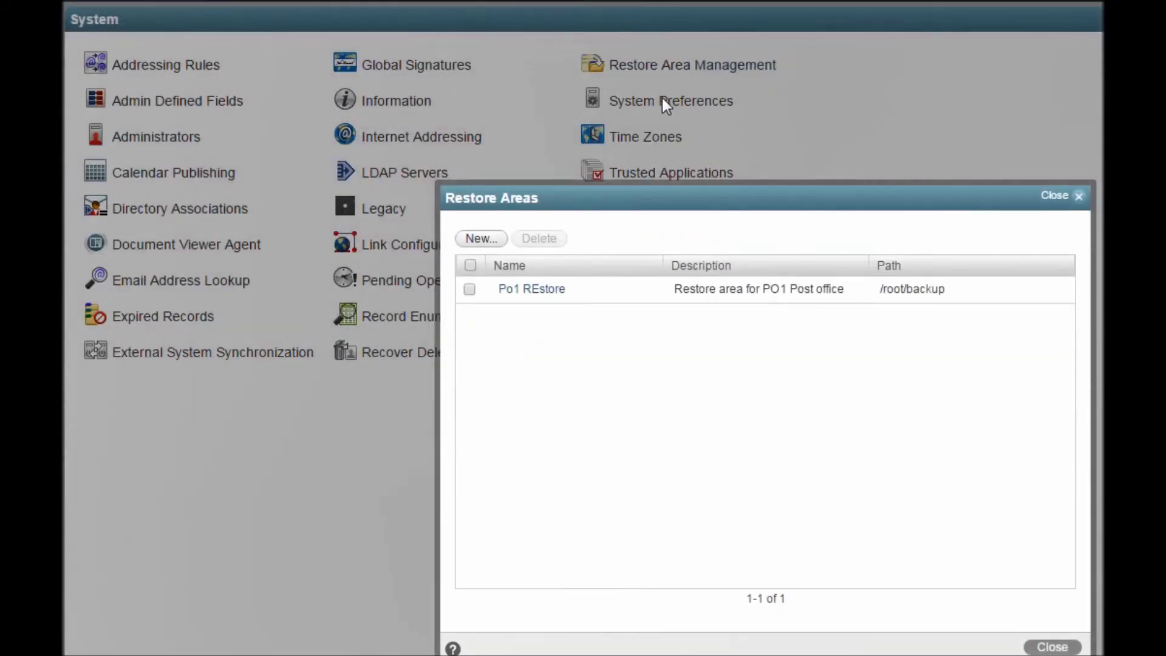
{"action": "left_click_drag", "start_coordinate": [632, 198], "coordinate": [336, 60]}
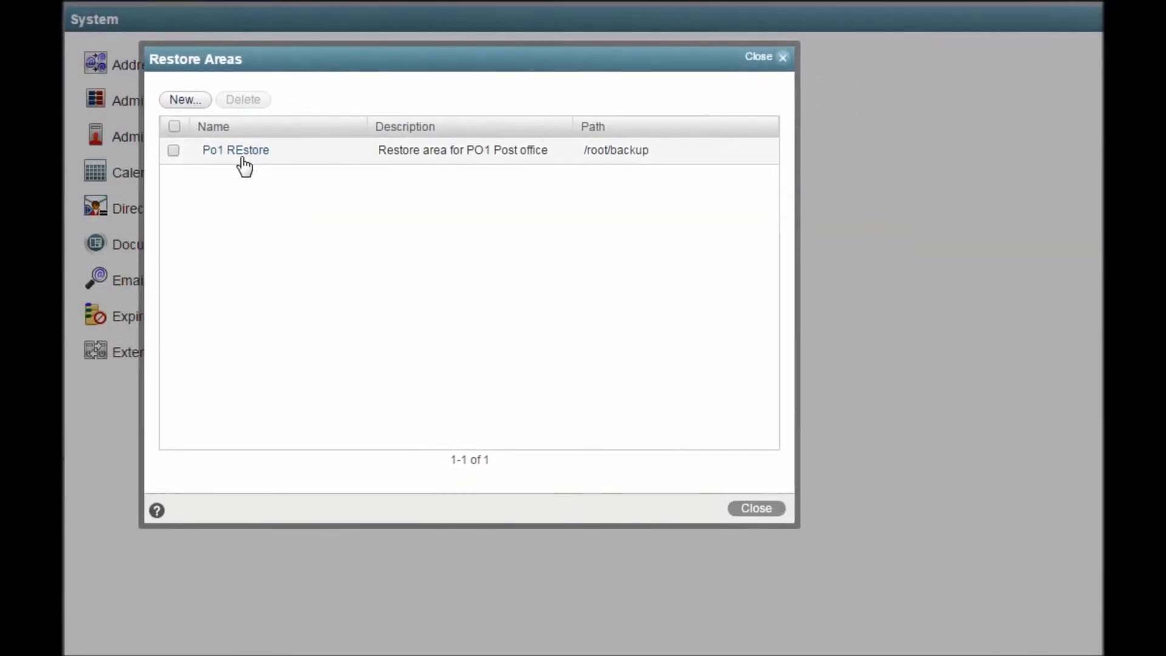
{"action": "left_click", "coordinate": [242, 151]}
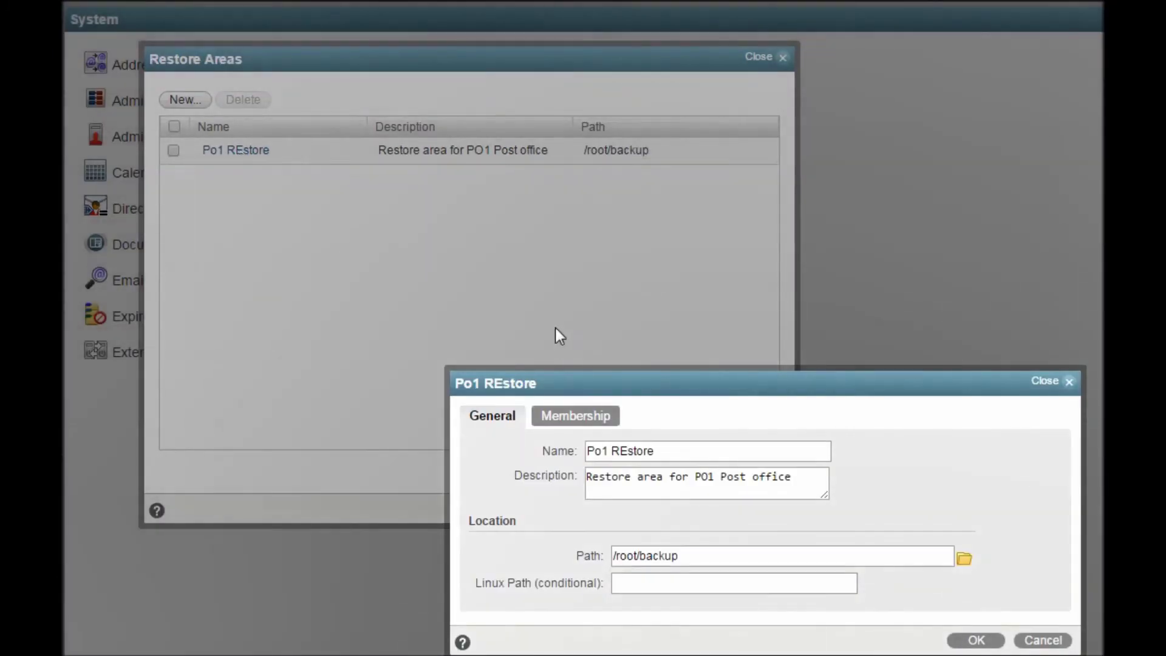
{"action": "left_click_drag", "start_coordinate": [577, 376], "coordinate": [365, 110]}
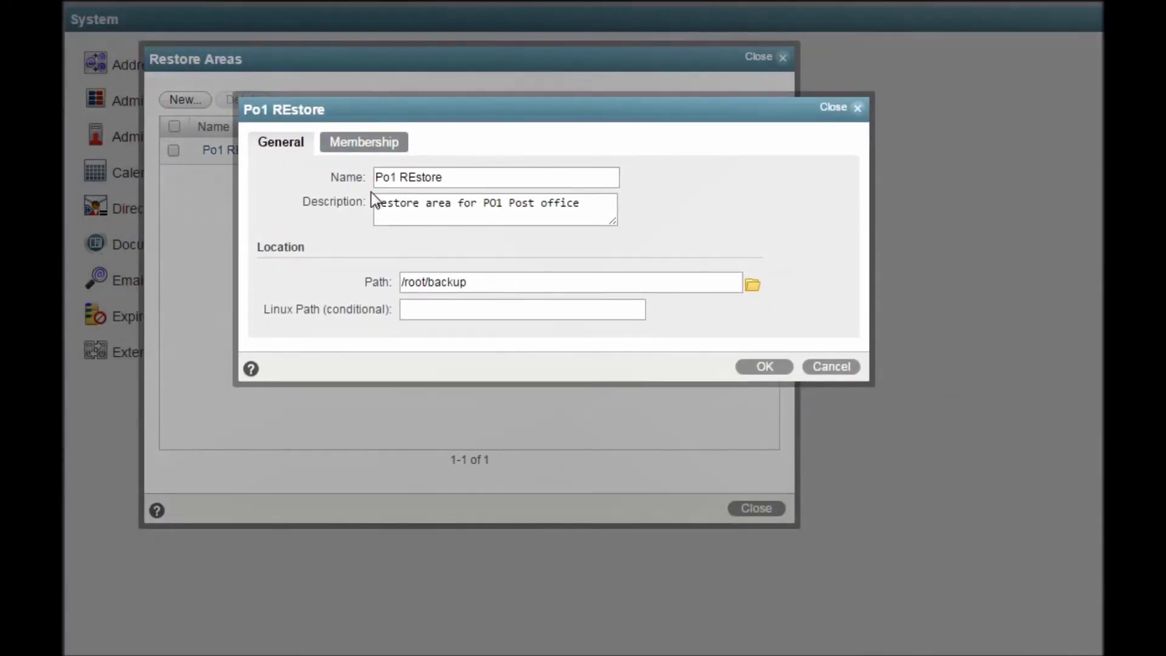
{"action": "left_click", "coordinate": [830, 367]}
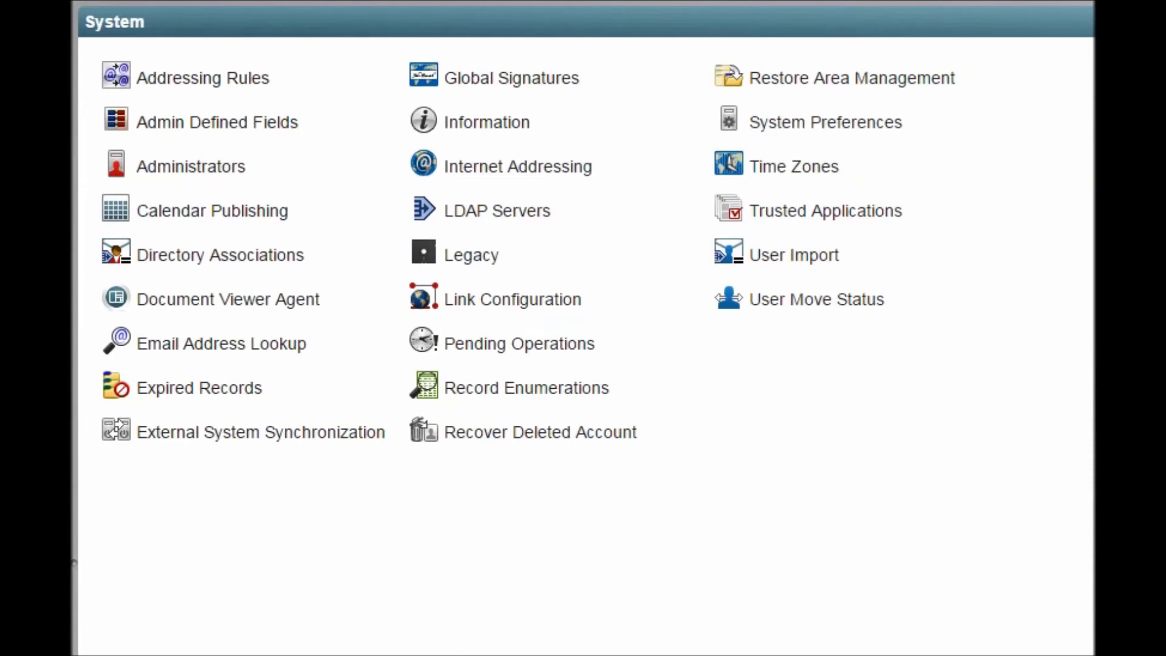
{"action": "left_click", "coordinate": [822, 124]}
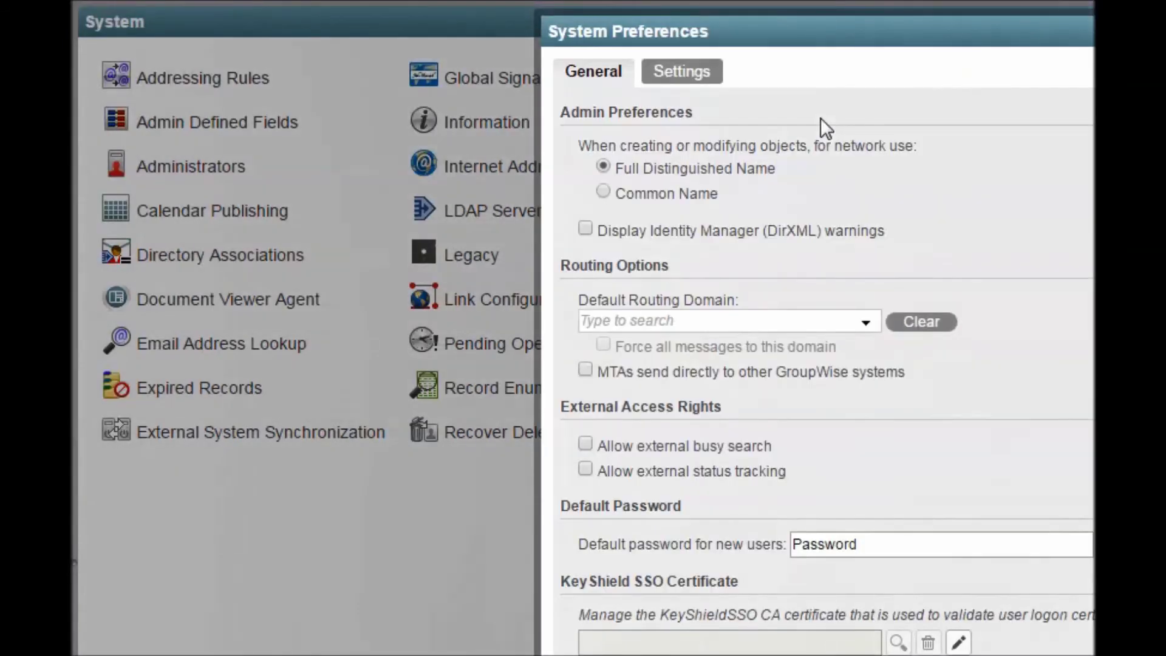
{"action": "left_click_drag", "start_coordinate": [772, 31], "coordinate": [401, 20]}
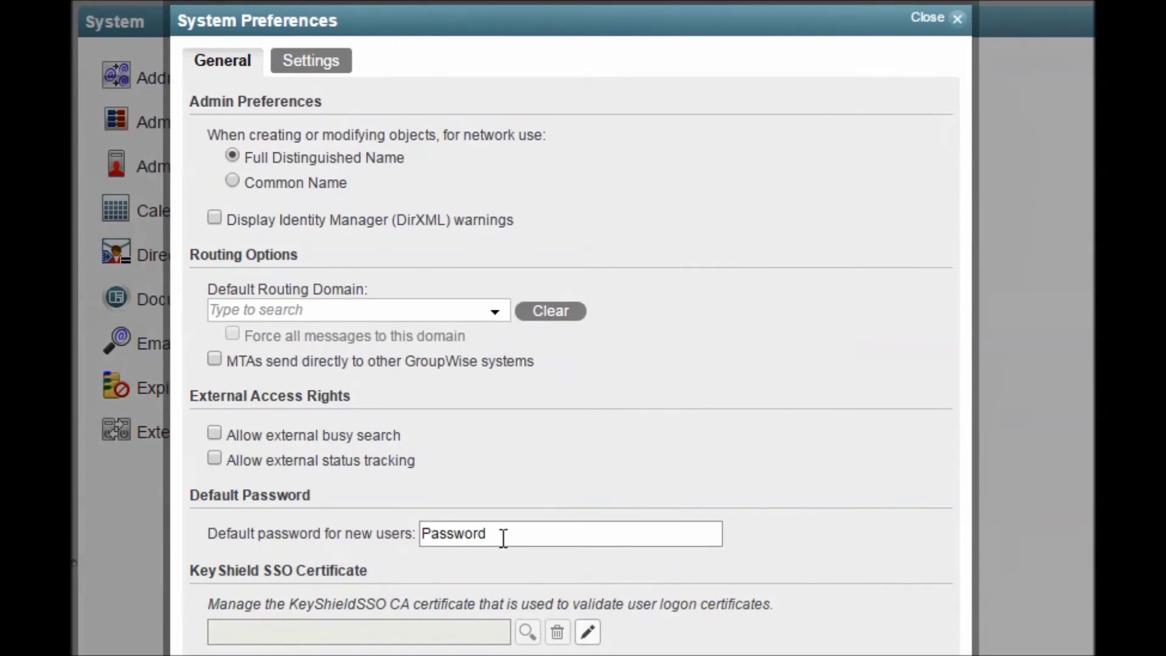
{"action": "left_click", "coordinate": [310, 64]}
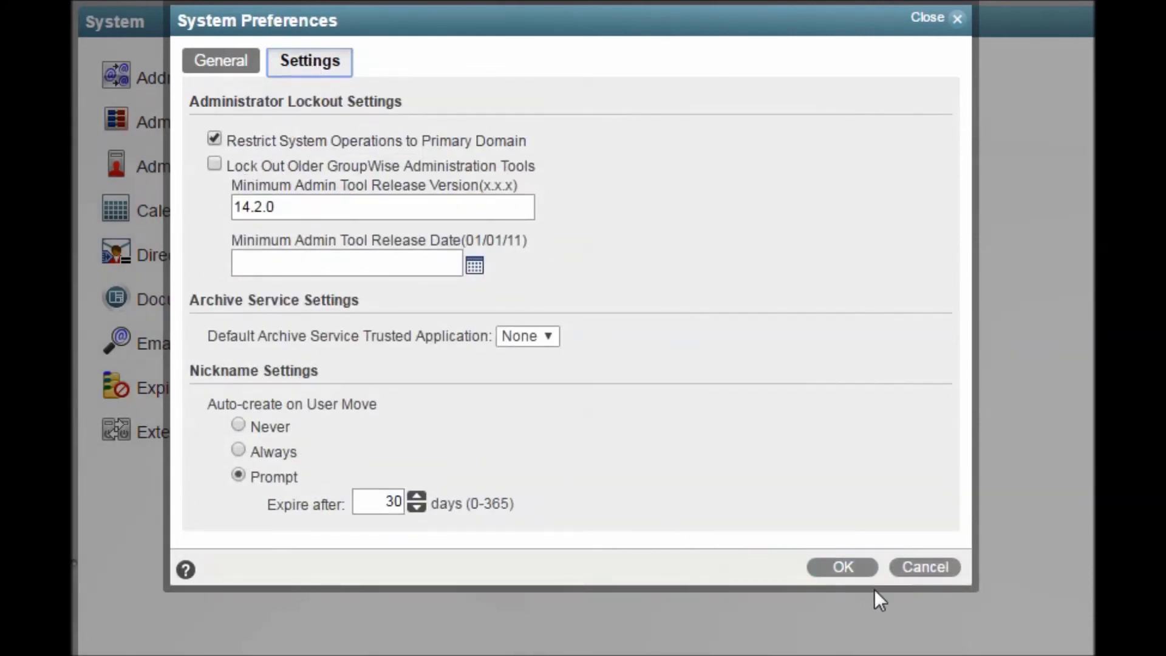
{"action": "left_click", "coordinate": [924, 568]}
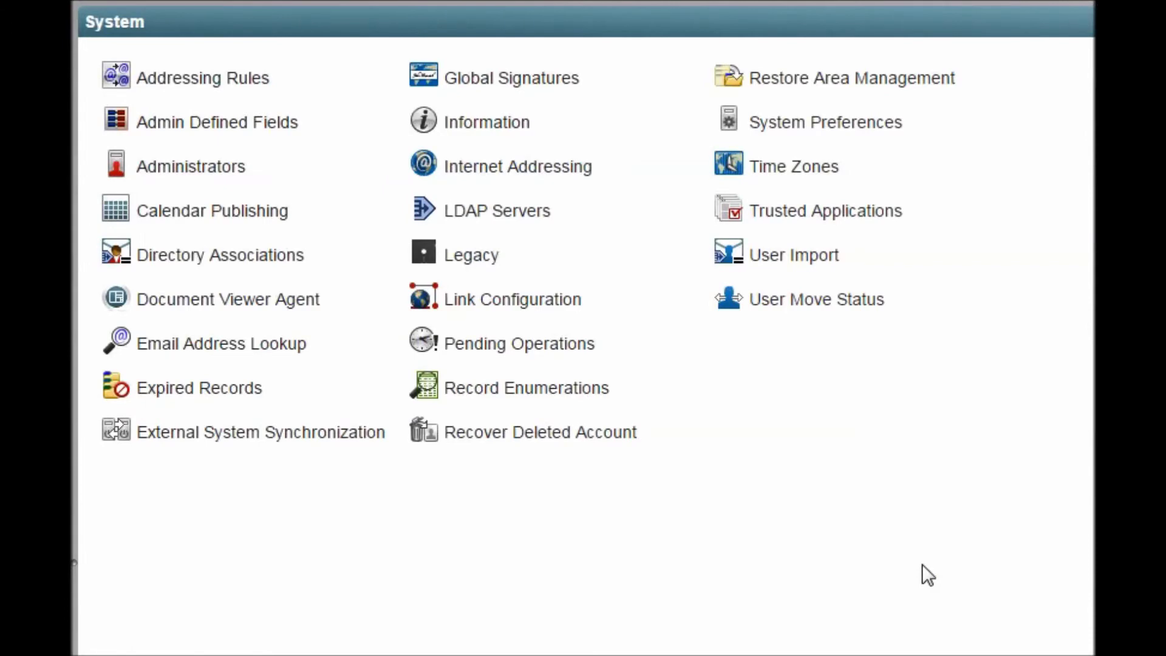
{"action": "left_click", "coordinate": [812, 163]}
{"action": "left_click_drag", "start_coordinate": [789, 237], "coordinate": [405, 35]}
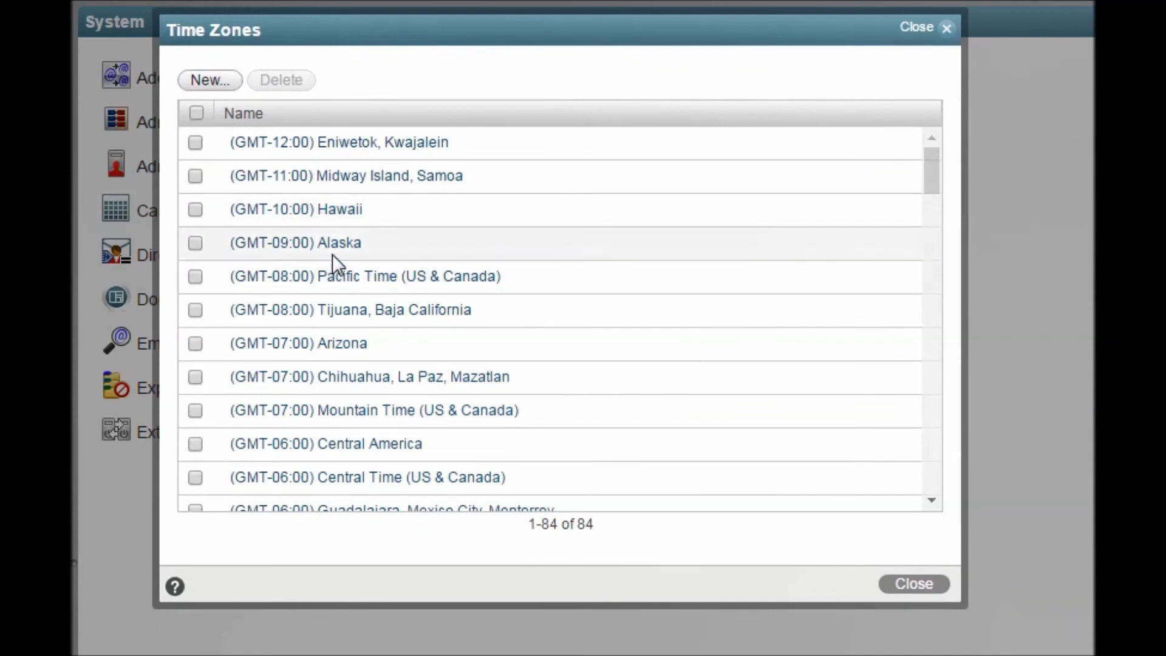
{"action": "double_click", "coordinate": [334, 280]}
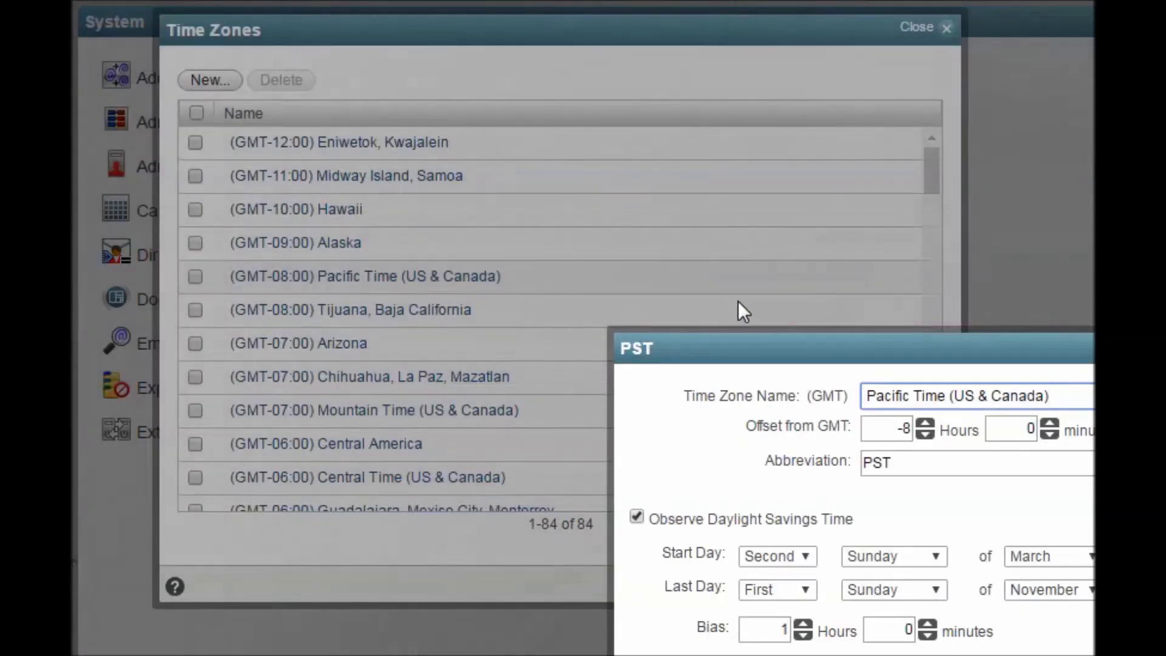
{"action": "left_click_drag", "start_coordinate": [747, 351], "coordinate": [365, 131]}
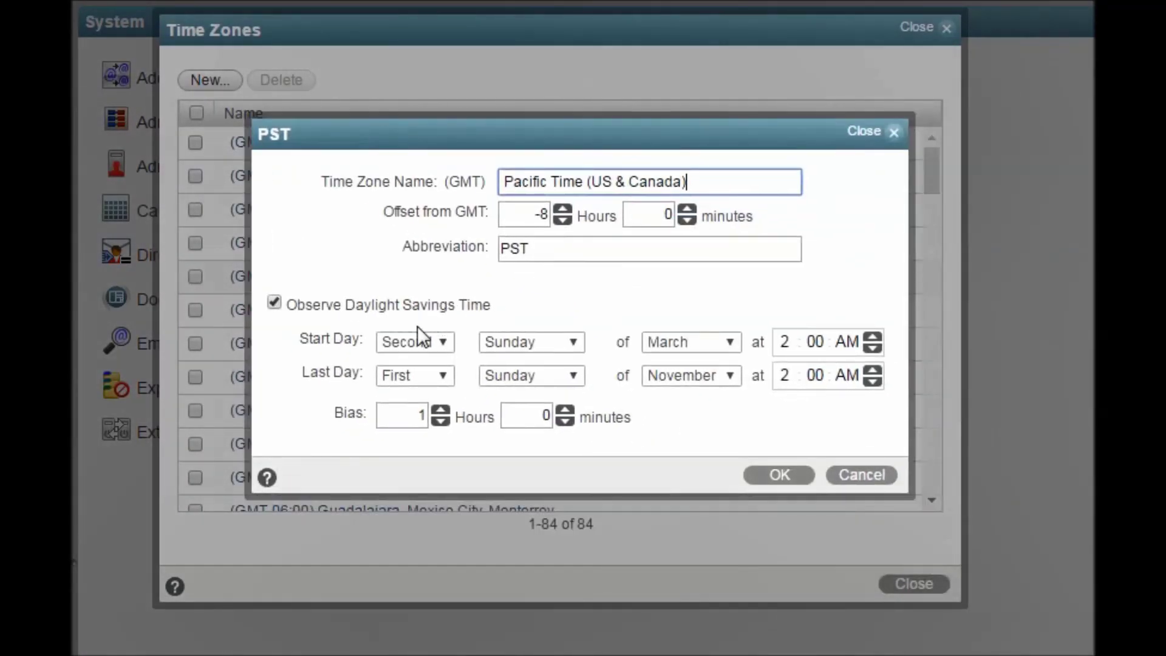
{"action": "left_click", "coordinate": [850, 480]}
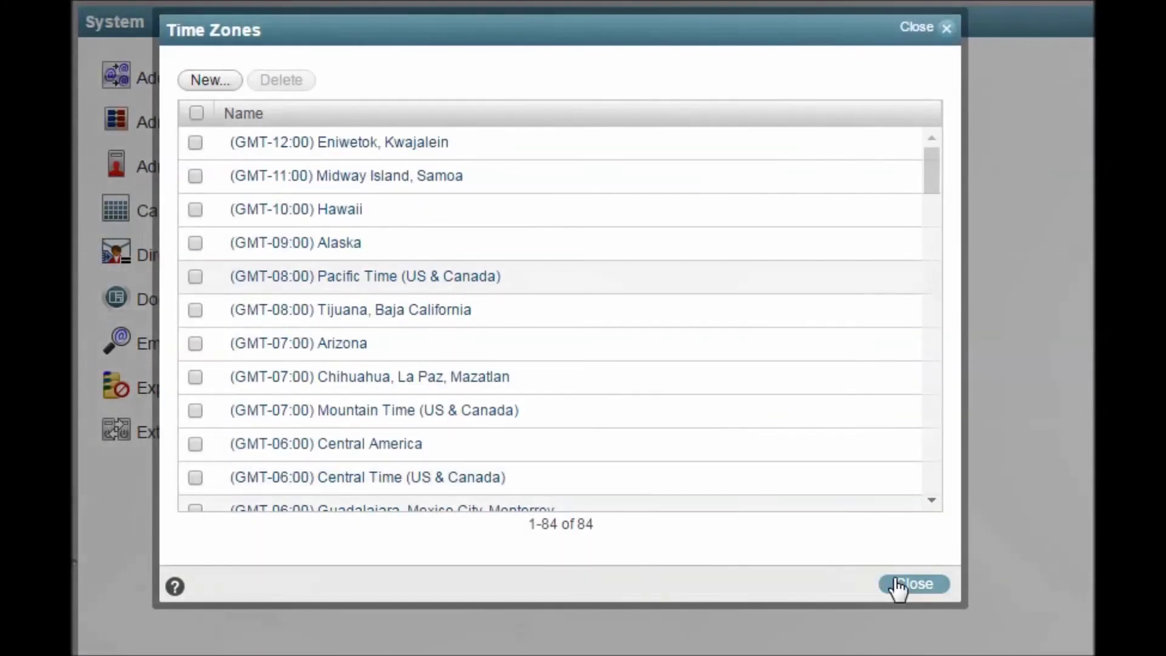
{"action": "left_click", "coordinate": [908, 585]}
{"action": "left_click", "coordinate": [789, 211]}
{"action": "left_click_drag", "start_coordinate": [796, 228], "coordinate": [396, 47]}
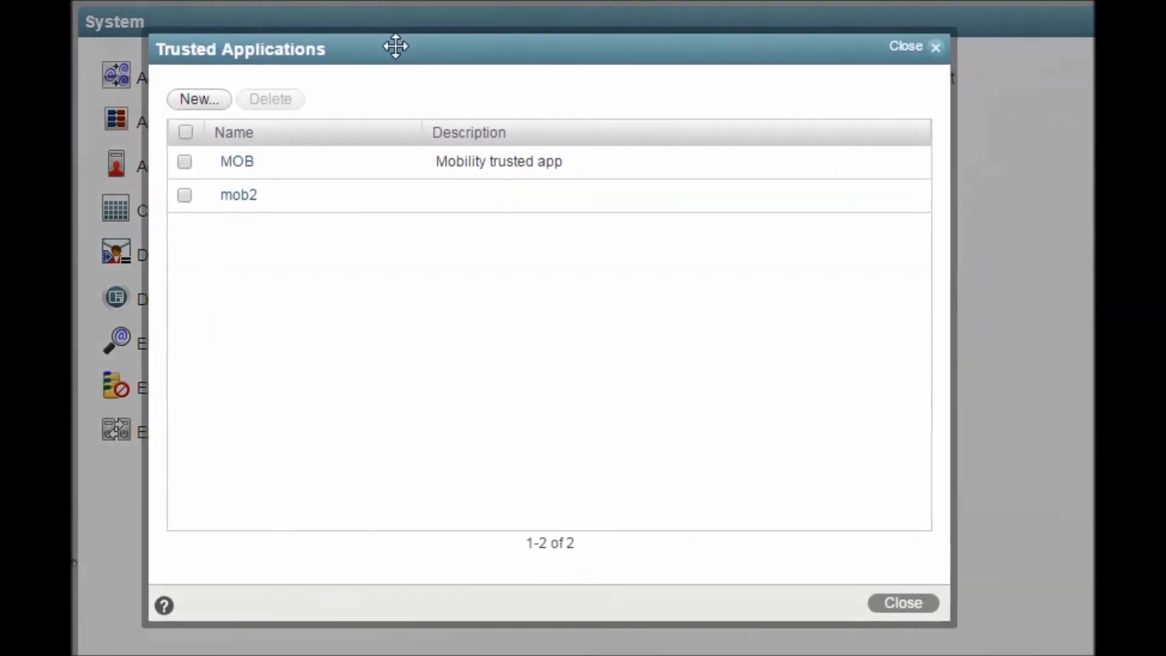
{"action": "left_click", "coordinate": [243, 163]}
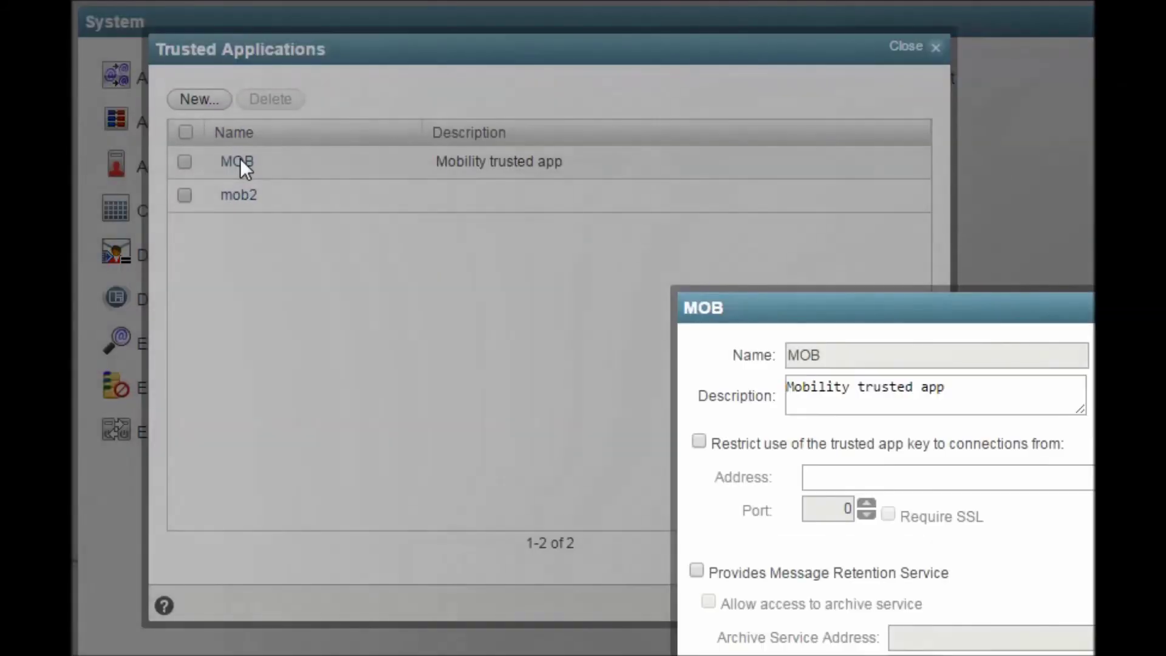
{"action": "left_click_drag", "start_coordinate": [796, 305], "coordinate": [299, 52]}
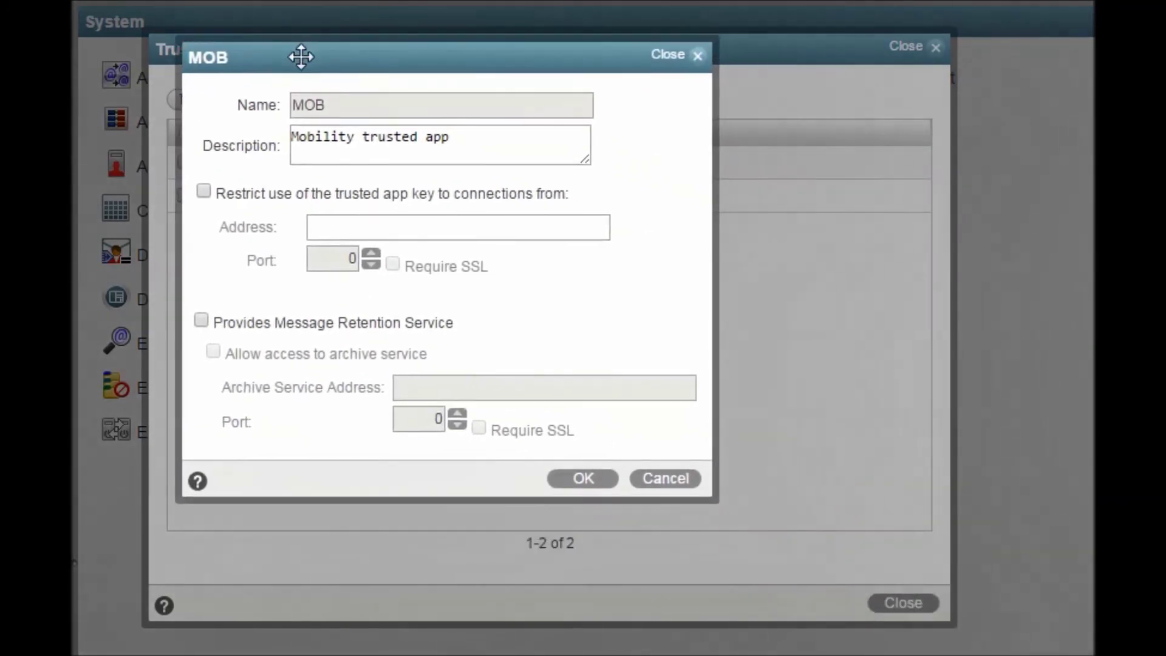
{"action": "left_click", "coordinate": [661, 479]}
{"action": "left_click", "coordinate": [870, 596]}
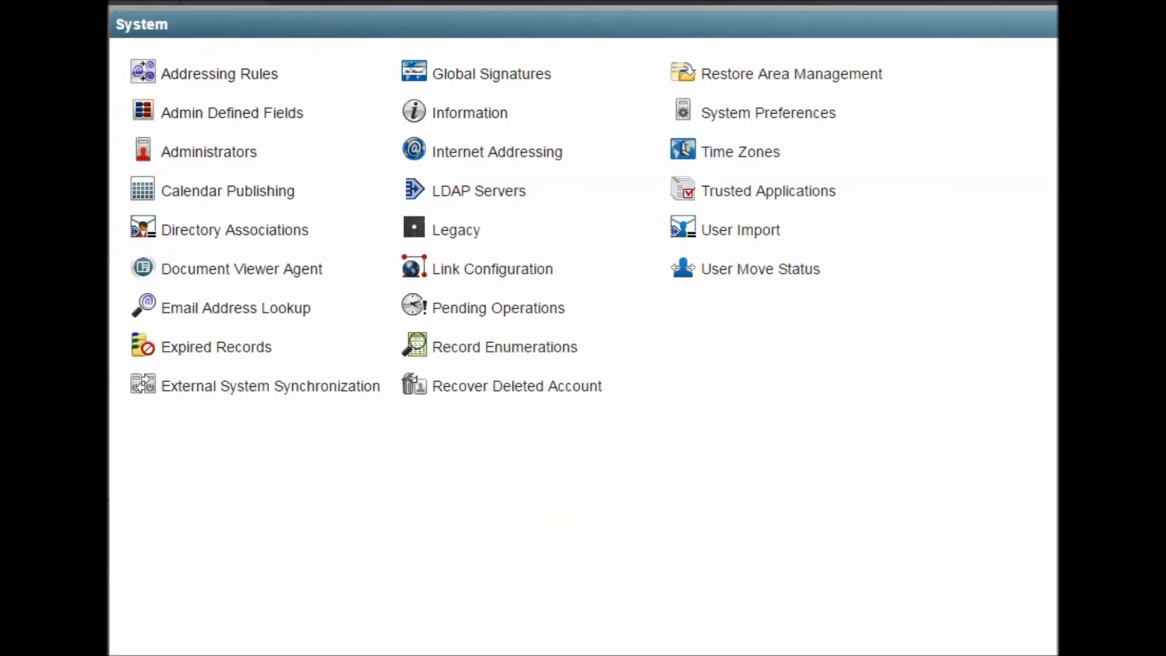
{"action": "left_click", "coordinate": [724, 237]}
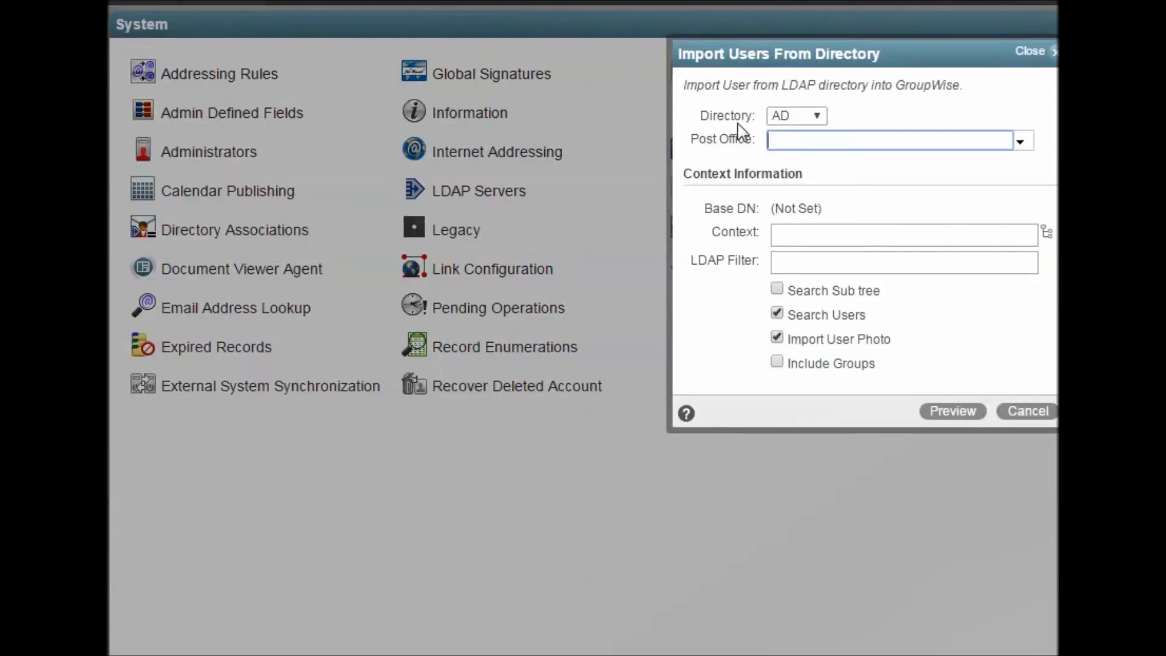
{"action": "left_click_drag", "start_coordinate": [724, 64], "coordinate": [382, 106]}
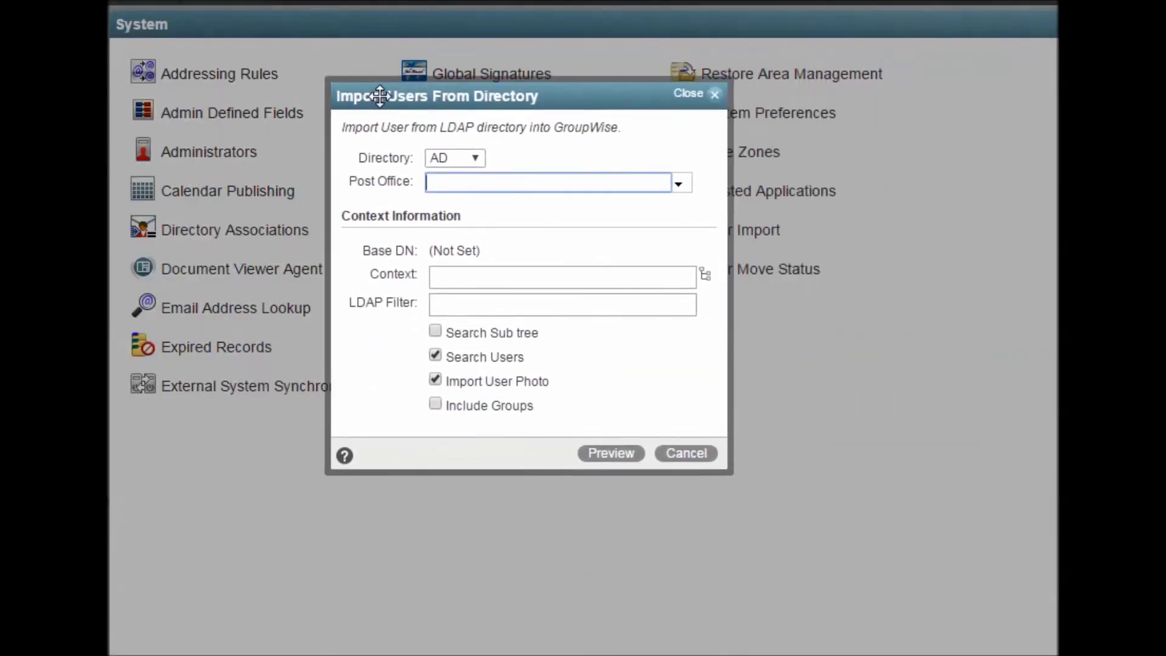
{"action": "left_click", "coordinate": [476, 159]}
{"action": "left_click", "coordinate": [460, 210]}
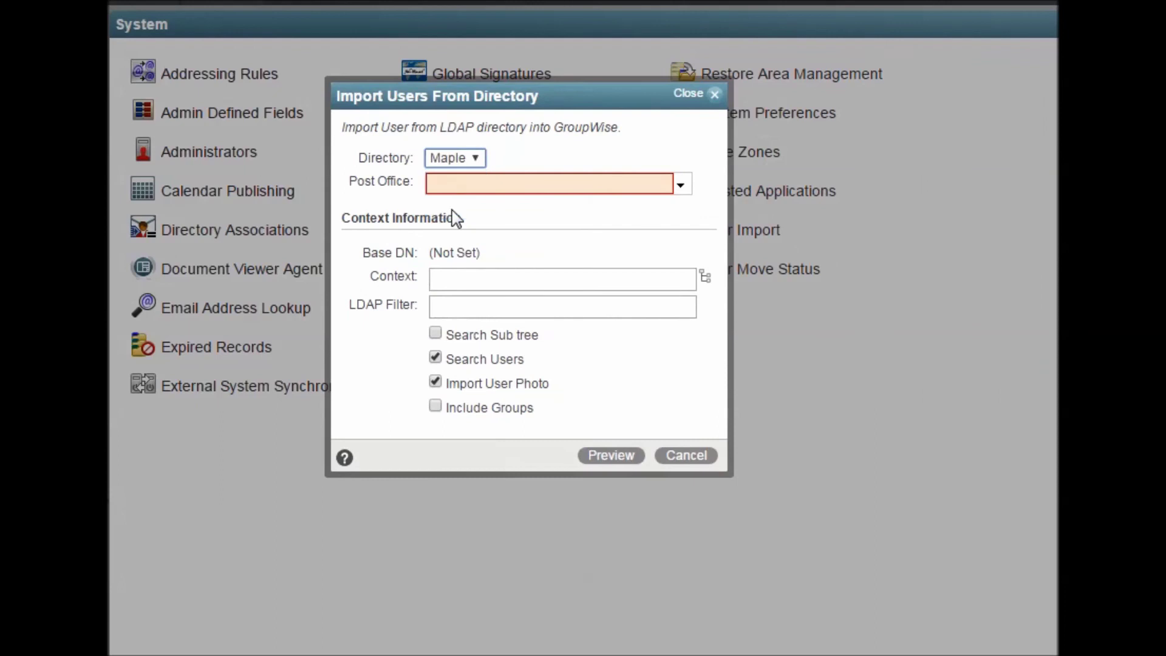
{"action": "left_click", "coordinate": [681, 184]}
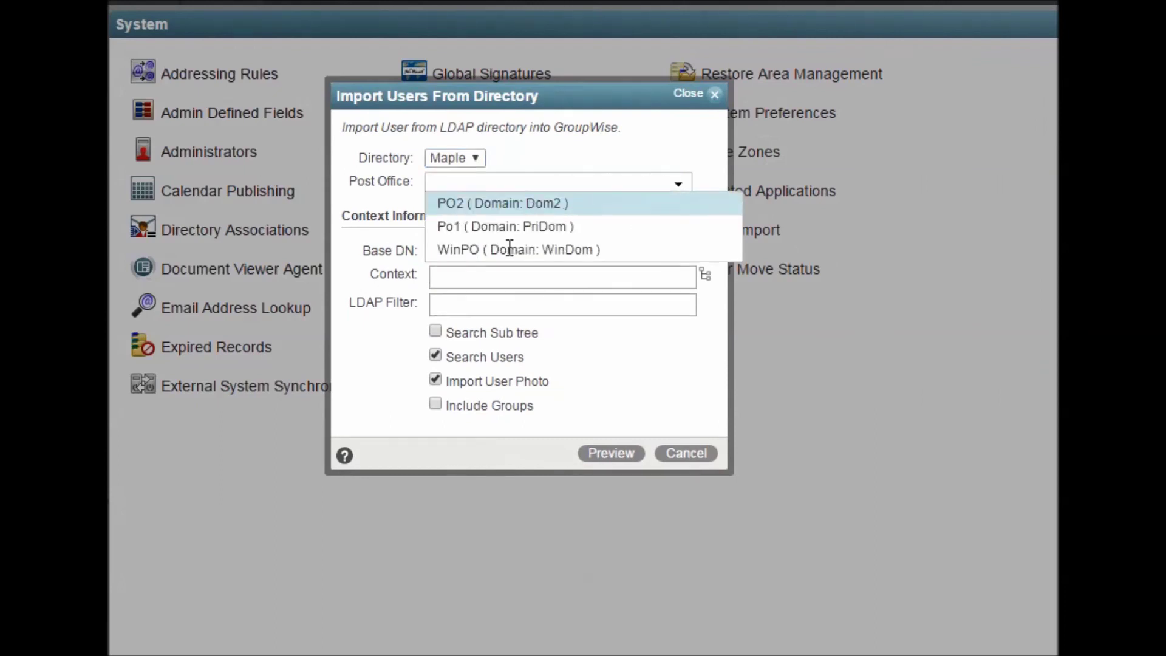
{"action": "left_click", "coordinate": [458, 203]}
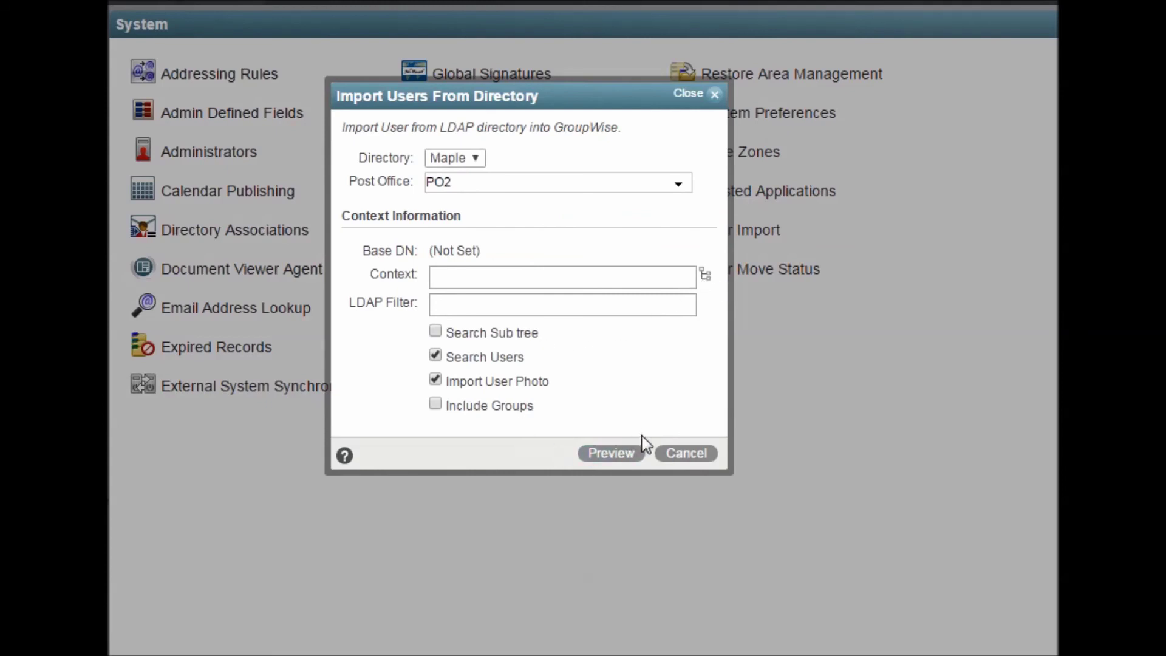
{"action": "left_click", "coordinate": [675, 457]}
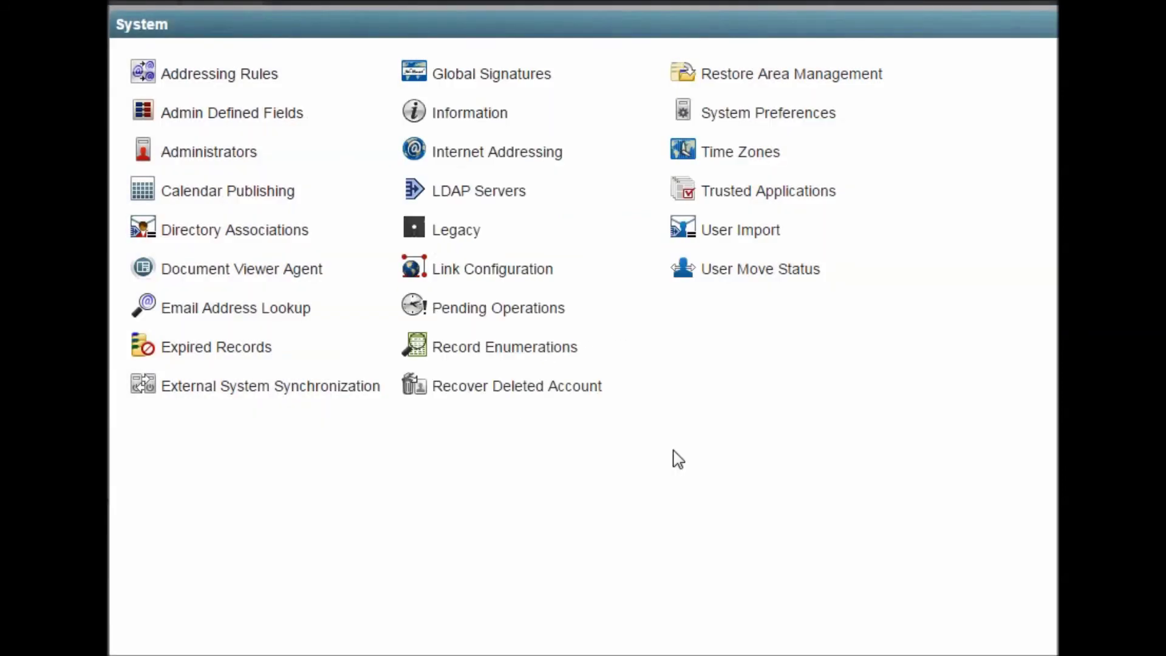
{"action": "left_click", "coordinate": [729, 281]}
{"action": "left_click_drag", "start_coordinate": [672, 217], "coordinate": [387, 63]}
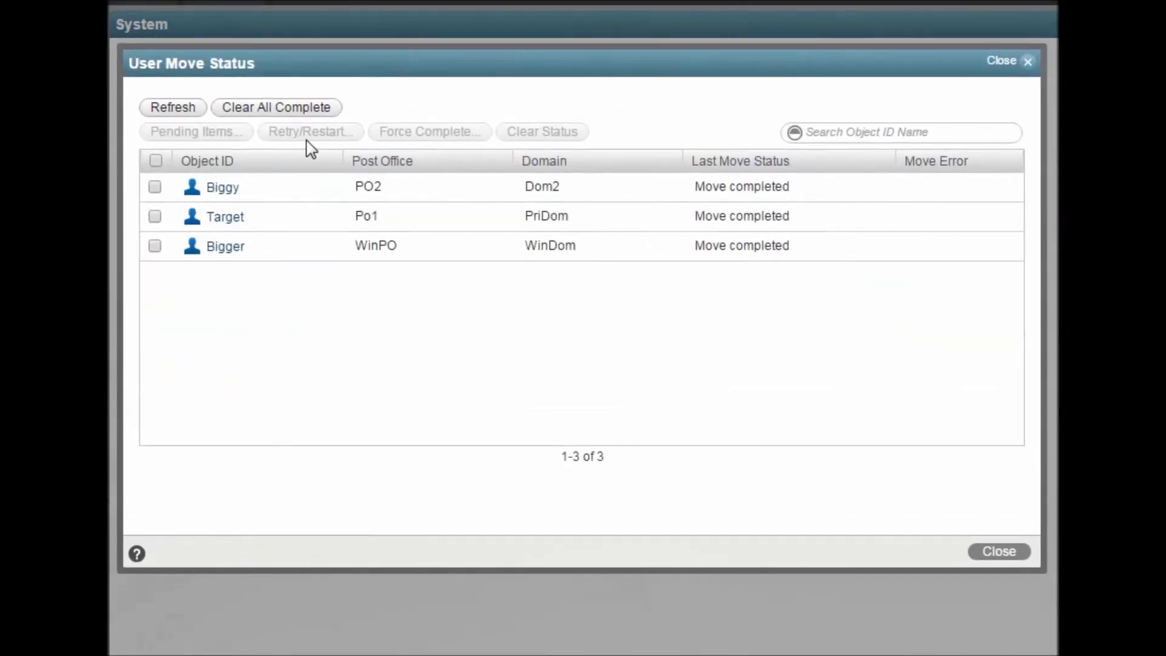
{"action": "left_click", "coordinate": [236, 200]}
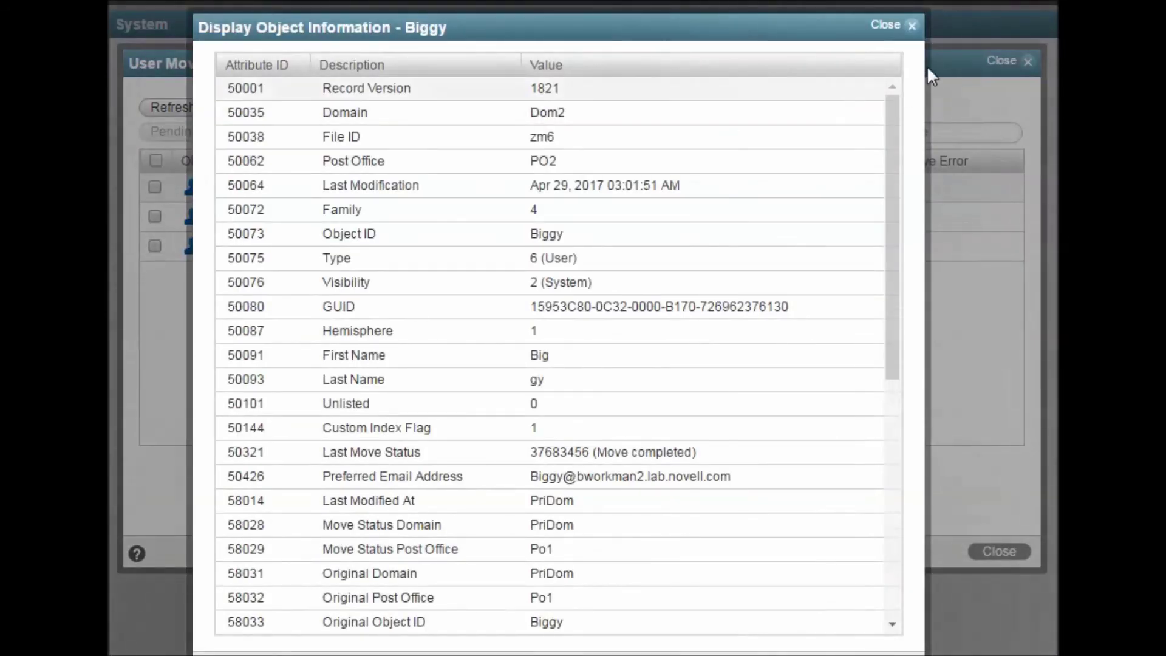
{"action": "left_click", "coordinate": [912, 26]}
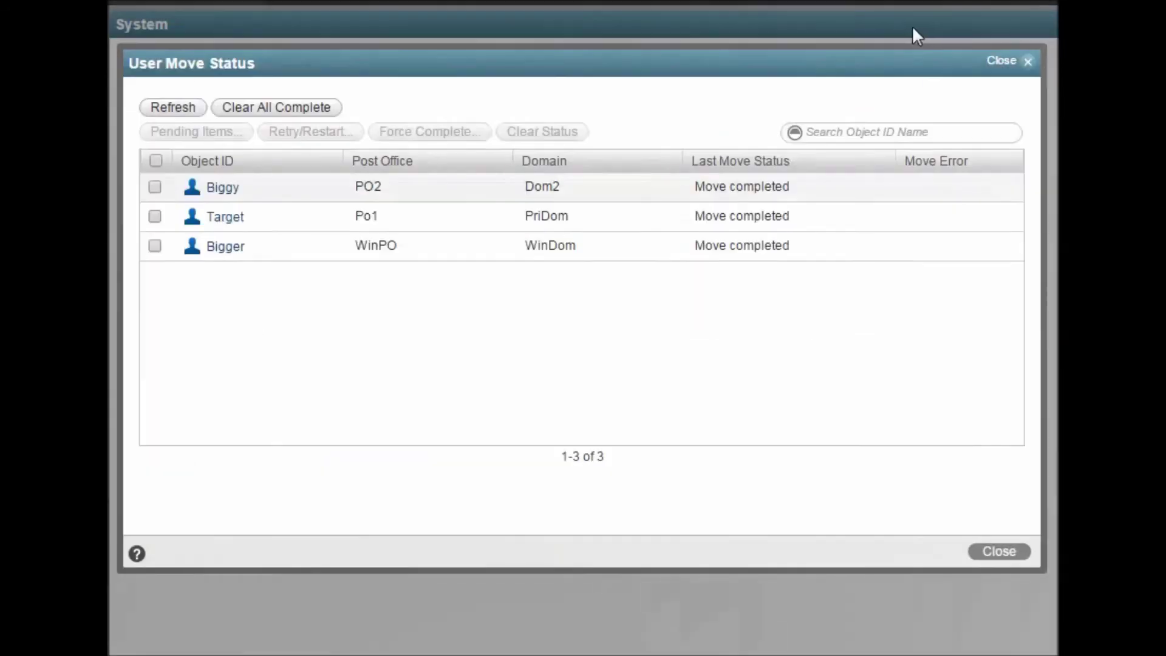
{"action": "left_click", "coordinate": [999, 554]}
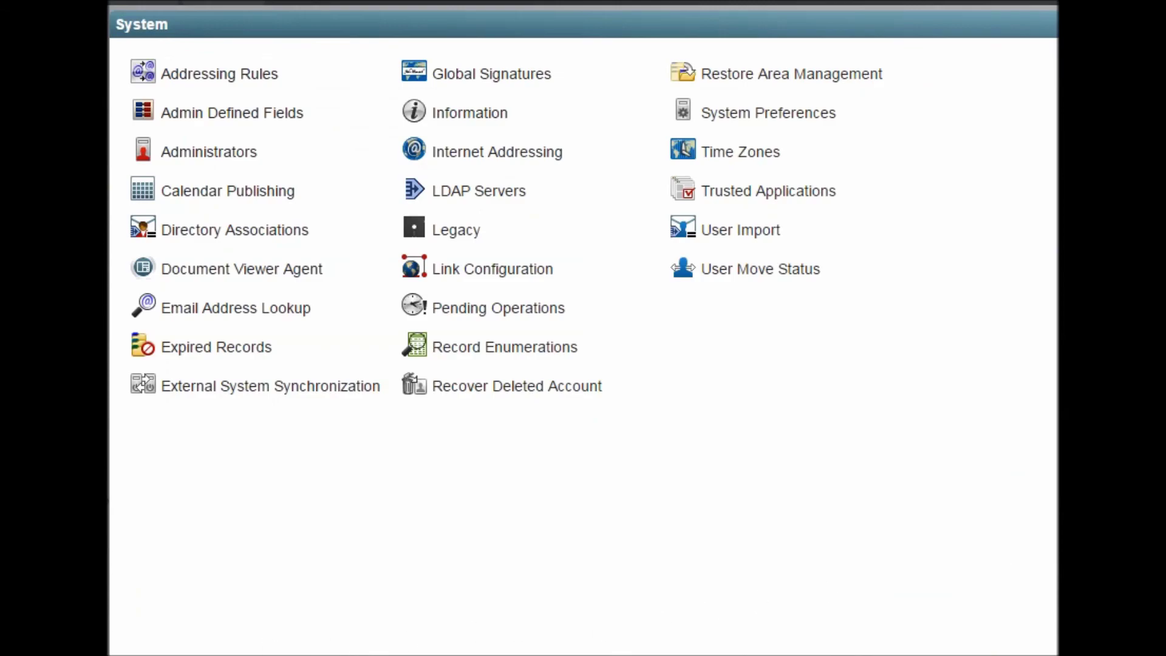